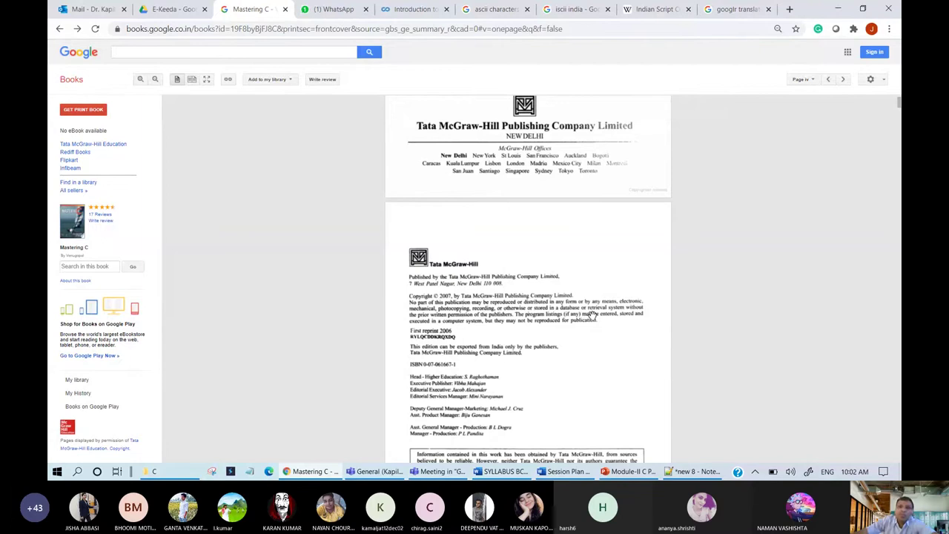
{"action": "left_click", "coordinate": [360, 9]}
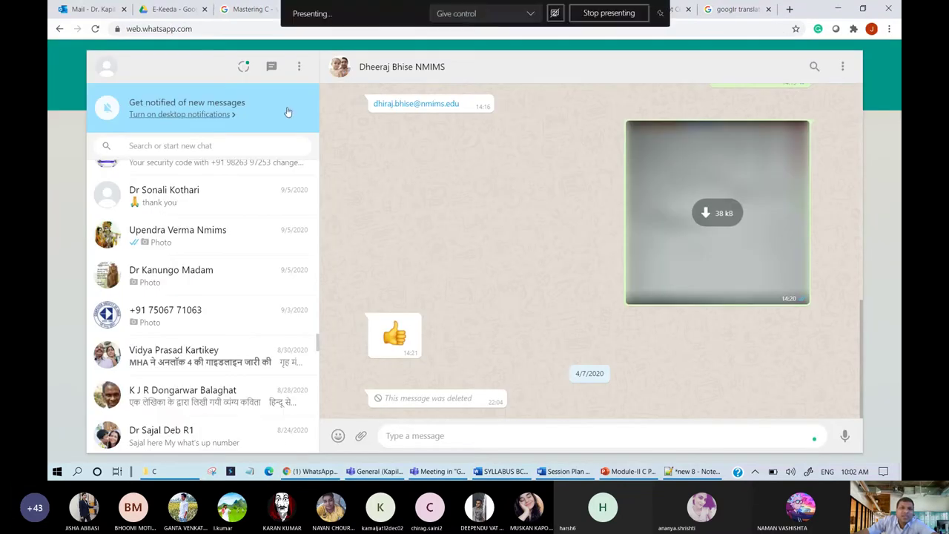
{"action": "scroll", "coordinate": [255, 230], "scroll_direction": "down", "scroll_amount": 5}
{"action": "scroll", "coordinate": [254, 232], "scroll_direction": "up", "scroll_amount": 10}
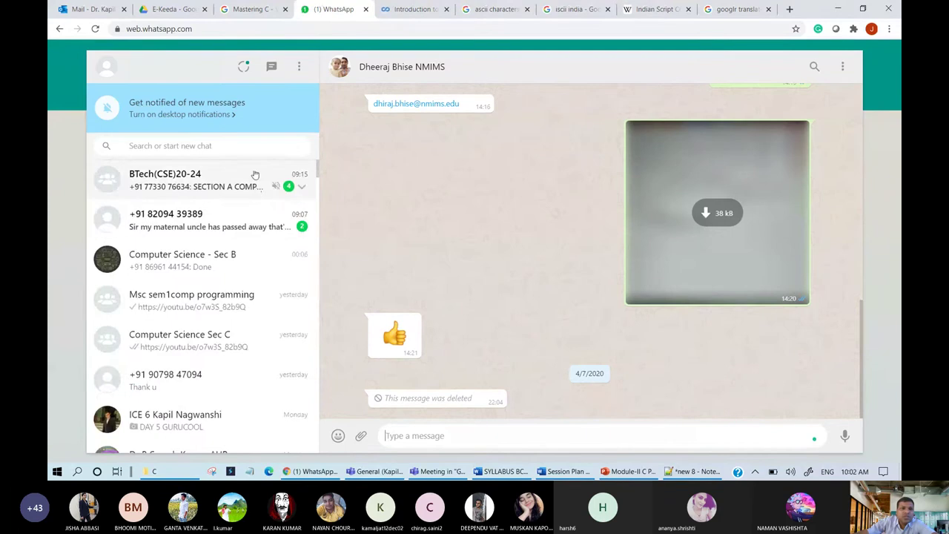
{"action": "left_click", "coordinate": [243, 9]}
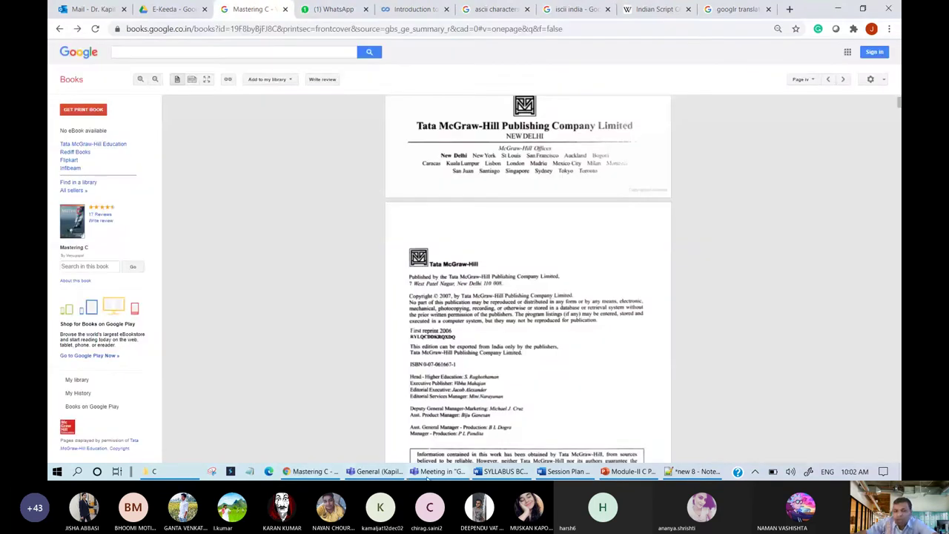
Step: Switch to the ongoing Teams meeting in General and download its attendance list from the participants options
{"action": "left_click", "coordinate": [371, 471]}
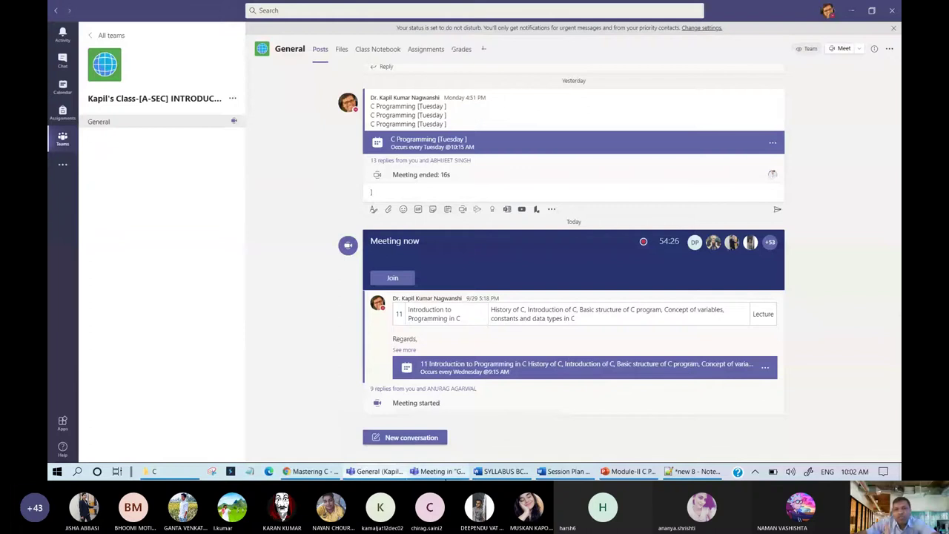
{"action": "left_click", "coordinate": [443, 471]}
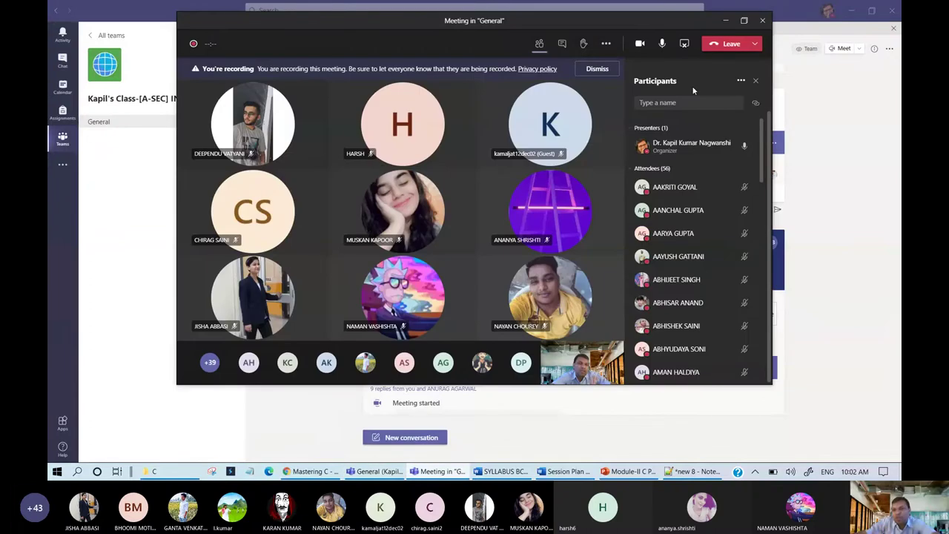
{"action": "left_click", "coordinate": [741, 80]}
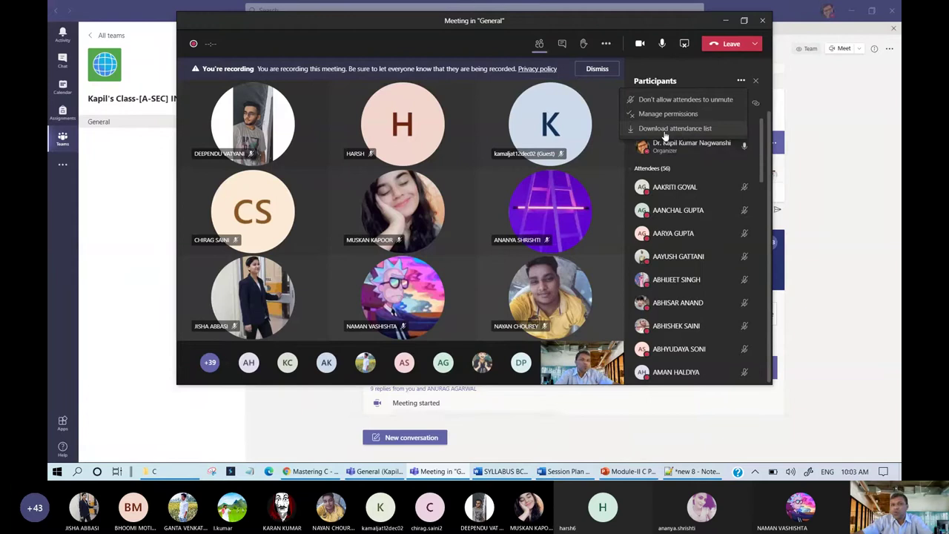
Step: Open the downloaded meetingAttendanceList (14) from the Downloads folder in Excel and autofit the Full Name column's width
{"action": "left_click", "coordinate": [167, 472]}
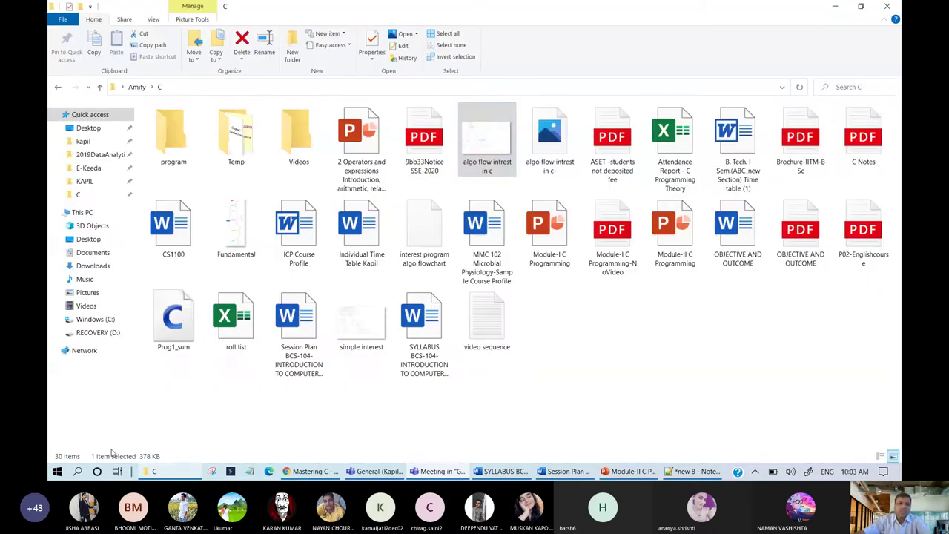
{"action": "left_click", "coordinate": [94, 267]}
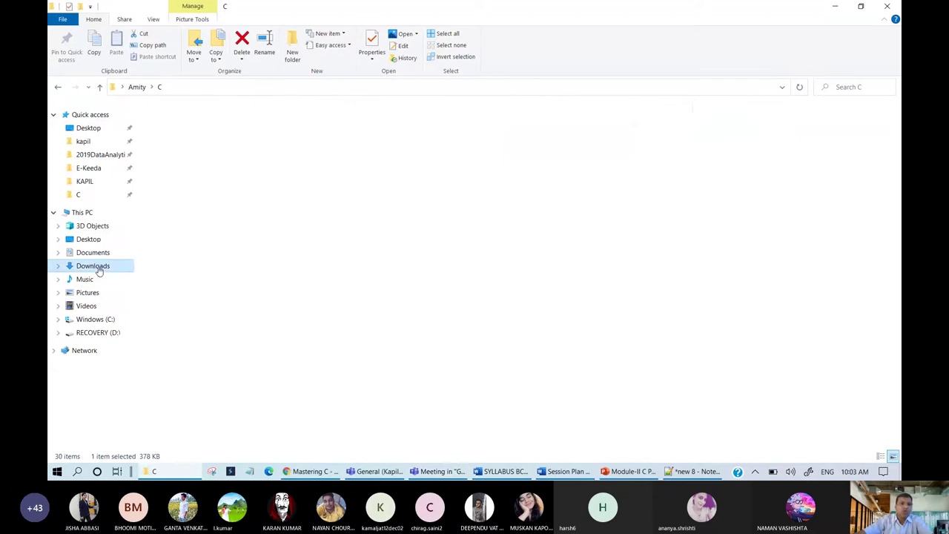
{"action": "left_click", "coordinate": [179, 139]}
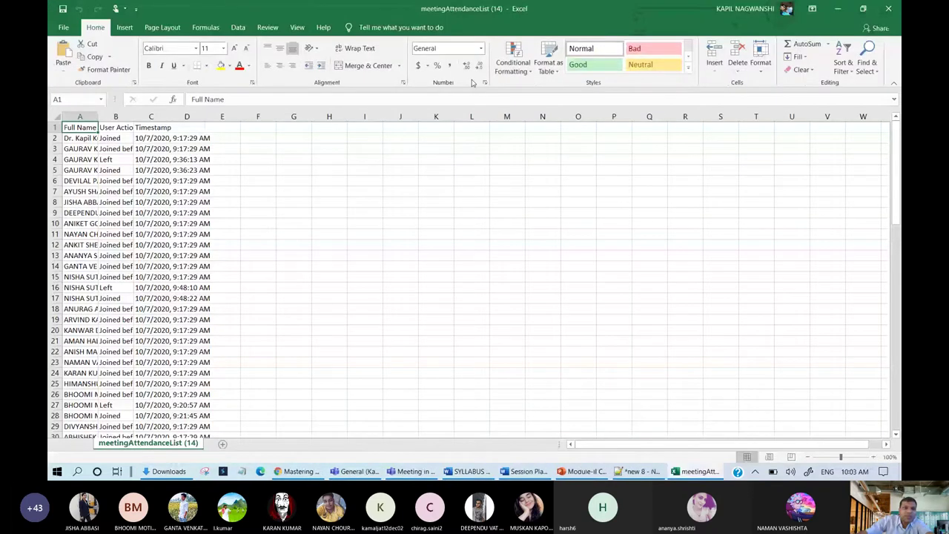
{"action": "left_click", "coordinate": [80, 117]}
{"action": "double_click", "coordinate": [98, 116]}
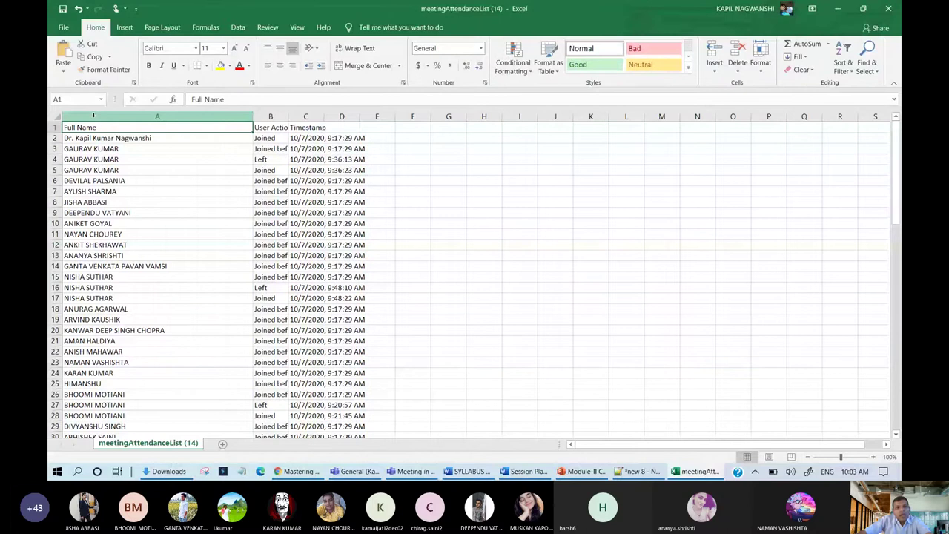
Step: Open the recent roll list workbook and clear the contents of columns E and F on the A Section sheet
{"action": "left_click", "coordinate": [65, 28]}
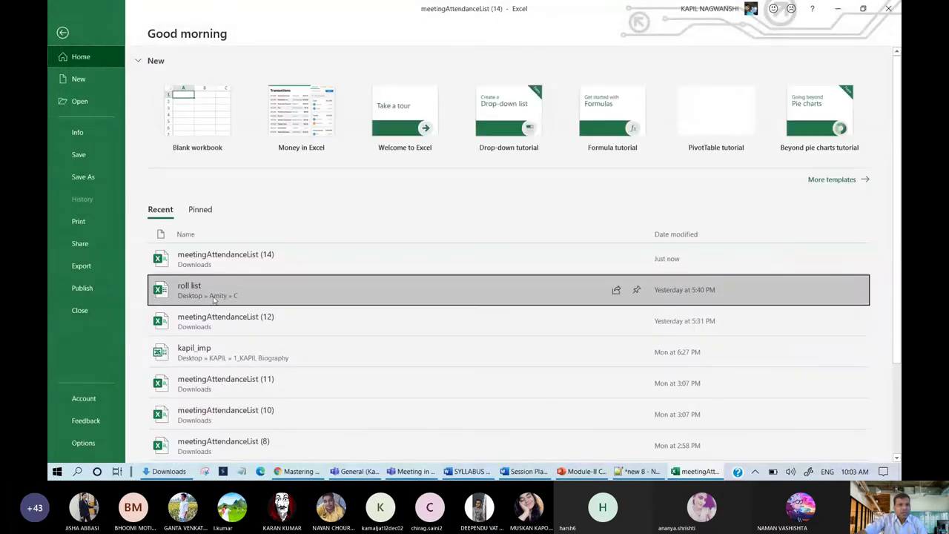
{"action": "left_click", "coordinate": [212, 296]}
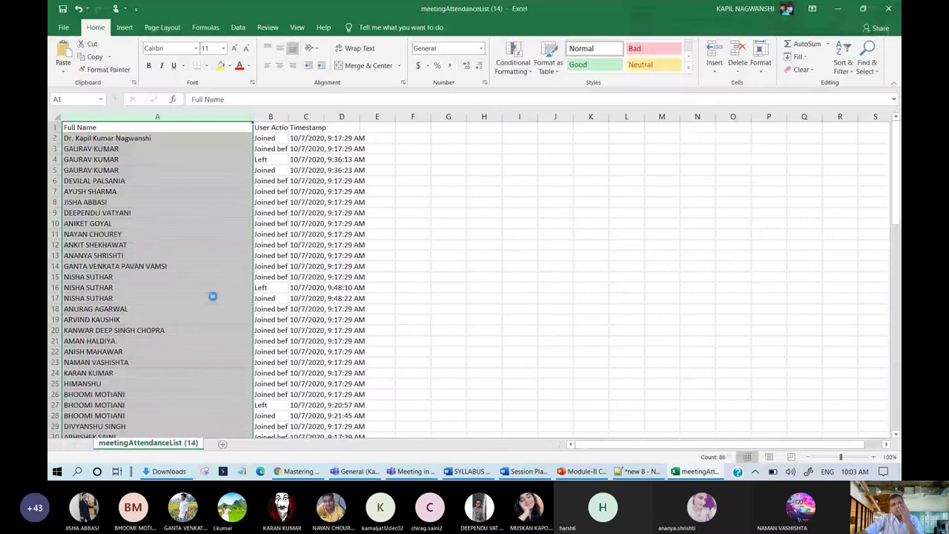
{"action": "left_click", "coordinate": [406, 116]}
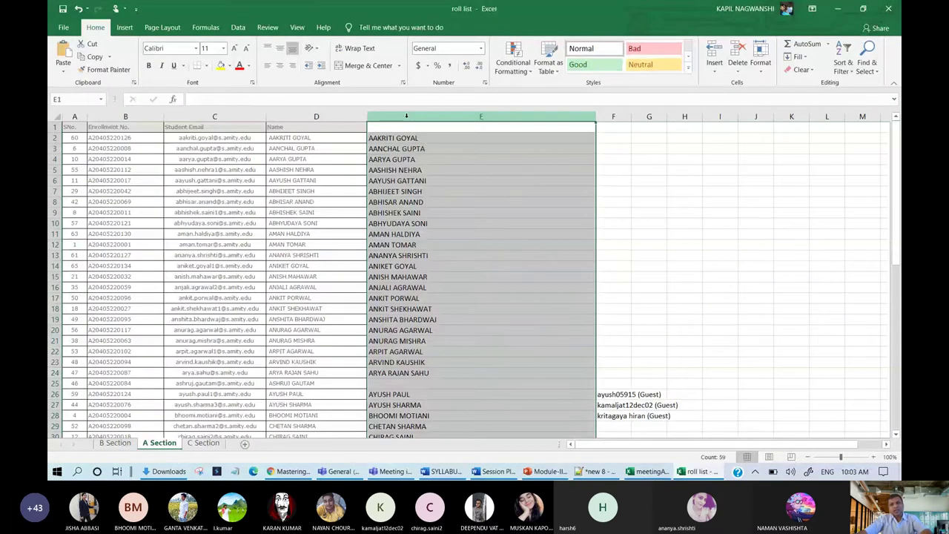
{"action": "key", "text": "Delete"}
{"action": "left_click", "coordinate": [619, 117]}
{"action": "key", "text": "Delete"}
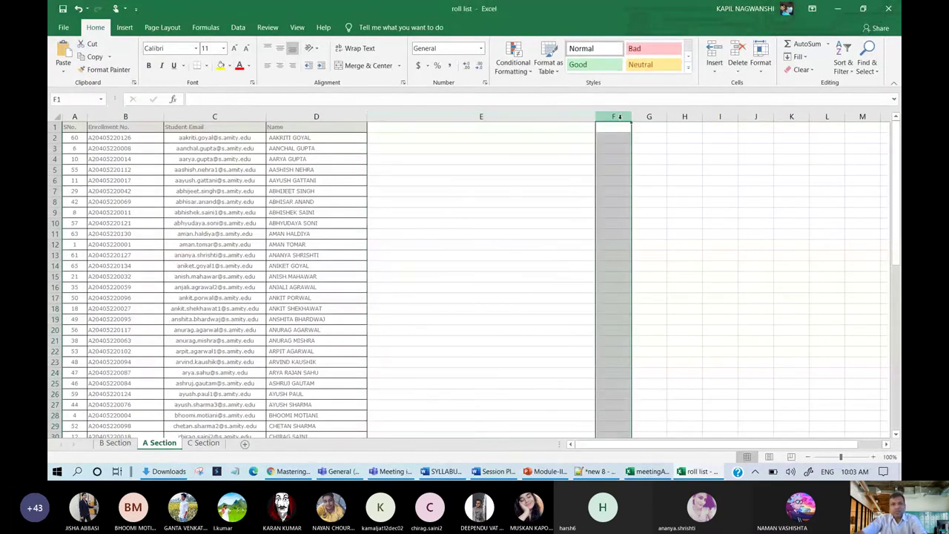
{"action": "scroll", "coordinate": [361, 272], "scroll_direction": "down", "scroll_amount": 12}
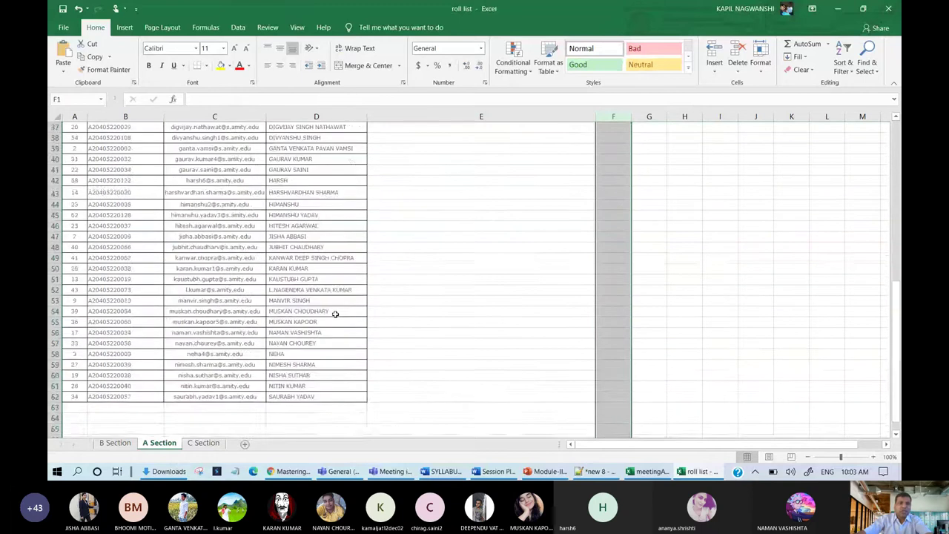
{"action": "scroll", "coordinate": [335, 314], "scroll_direction": "down", "scroll_amount": 4}
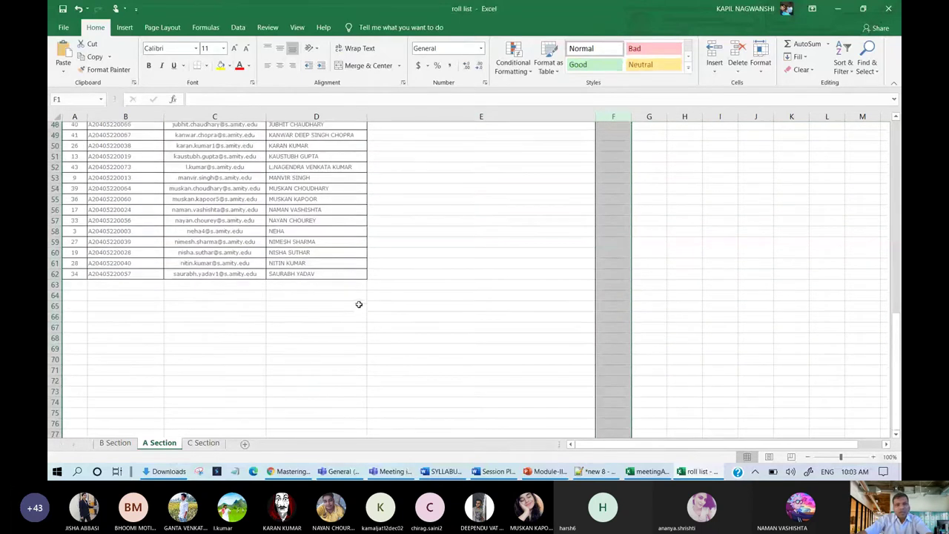
{"action": "scroll", "coordinate": [359, 304], "scroll_direction": "up", "scroll_amount": 16}
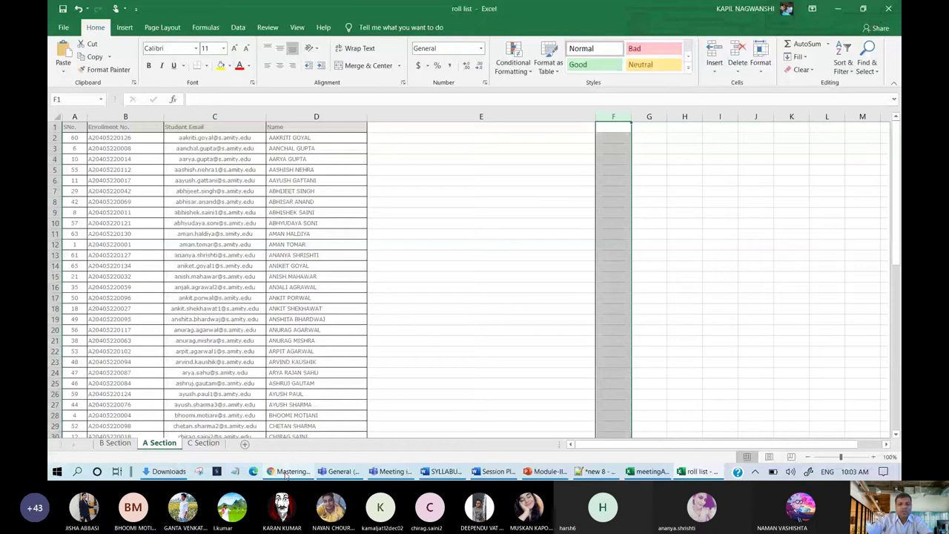
Step: Copy the Full Name column of meetingAttendanceList (14) into column A of a new sheet in the same workbook
{"action": "mouse_move", "coordinate": [286, 476]}
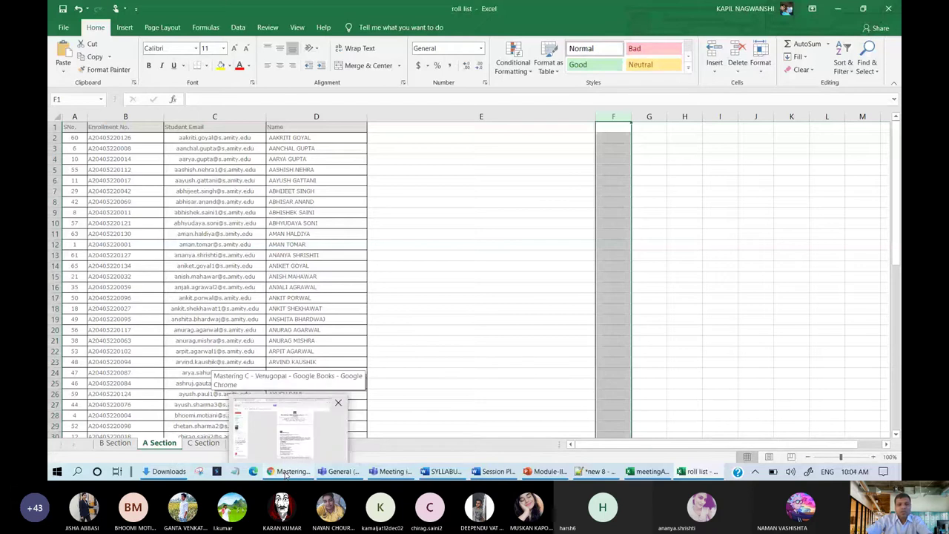
{"action": "left_click", "coordinate": [642, 470]}
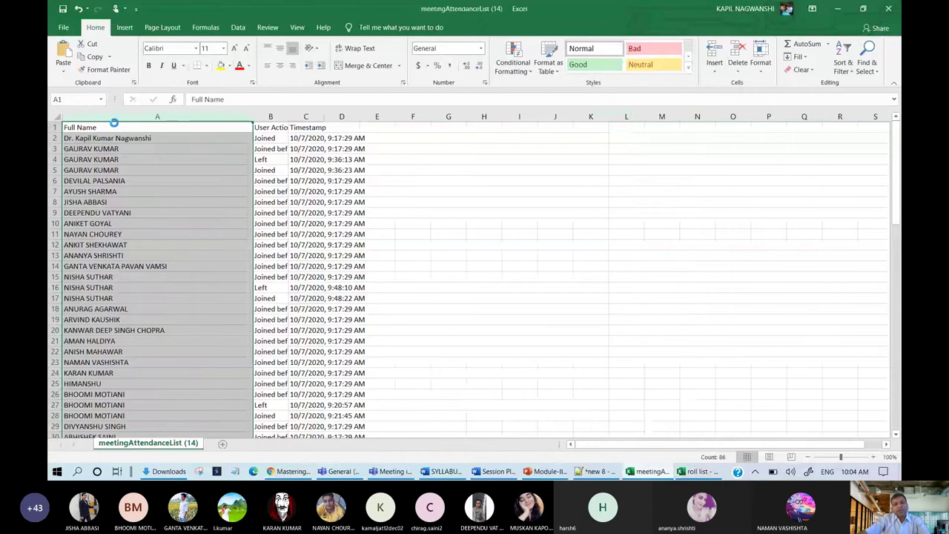
{"action": "key", "text": "ctrl+c"}
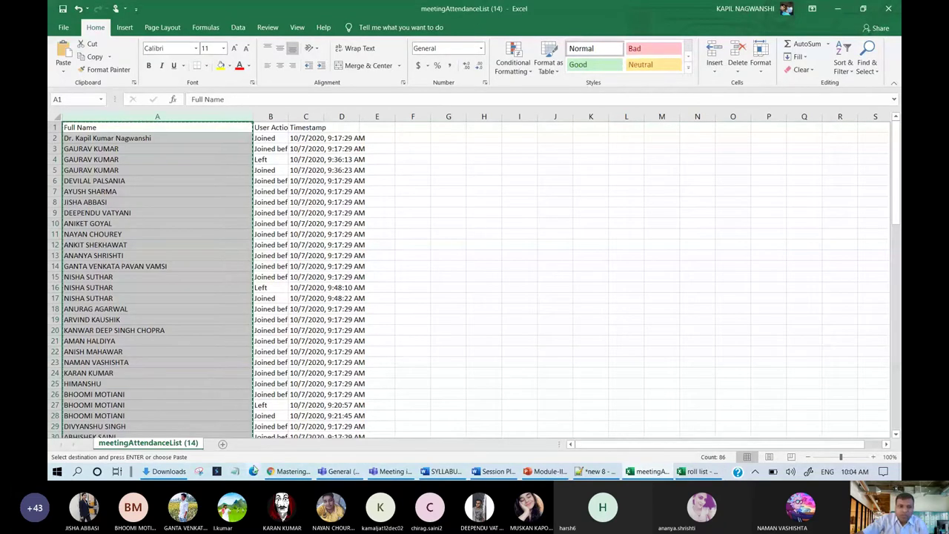
{"action": "left_click", "coordinate": [223, 444]}
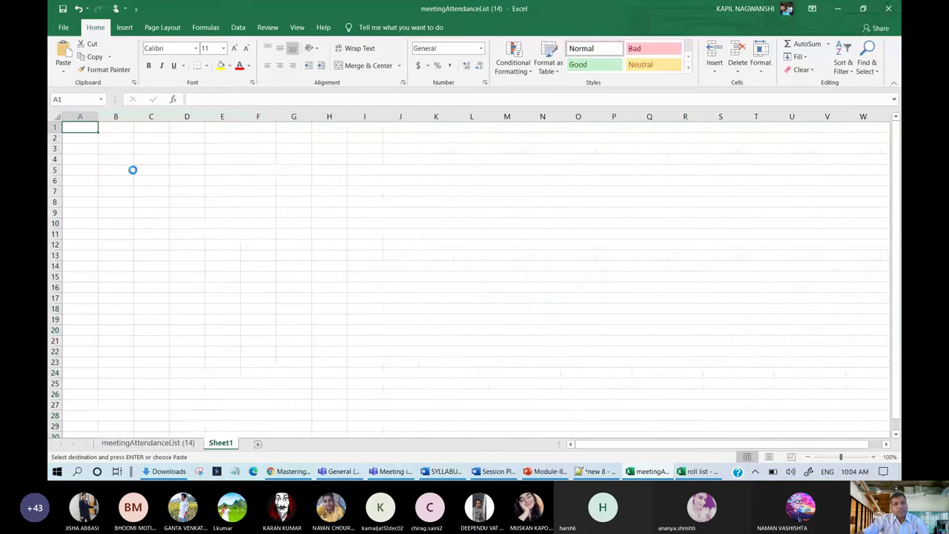
{"action": "left_click", "coordinate": [147, 117]}
{"action": "key", "text": "ctrl+v"}
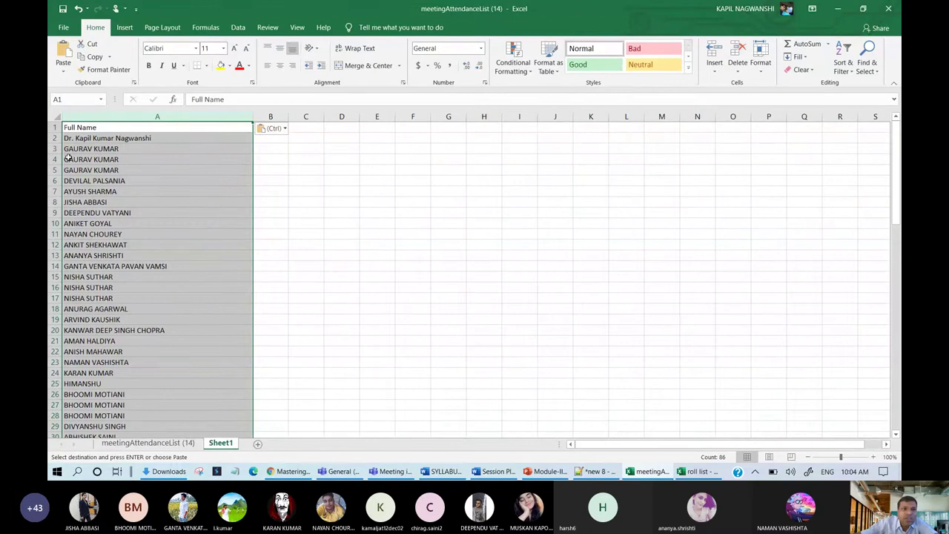
Step: Delete the first two rows of Sheet1, containing the Full Name header and the organizer's entry
{"action": "left_click_drag", "start_coordinate": [54, 127], "coordinate": [92, 133]}
{"action": "right_click", "coordinate": [99, 136]}
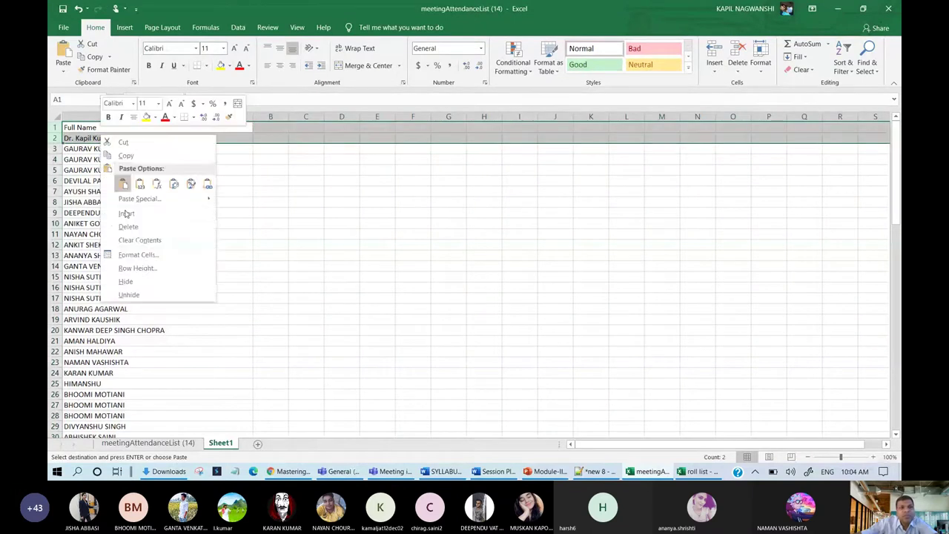
{"action": "left_click", "coordinate": [132, 227]}
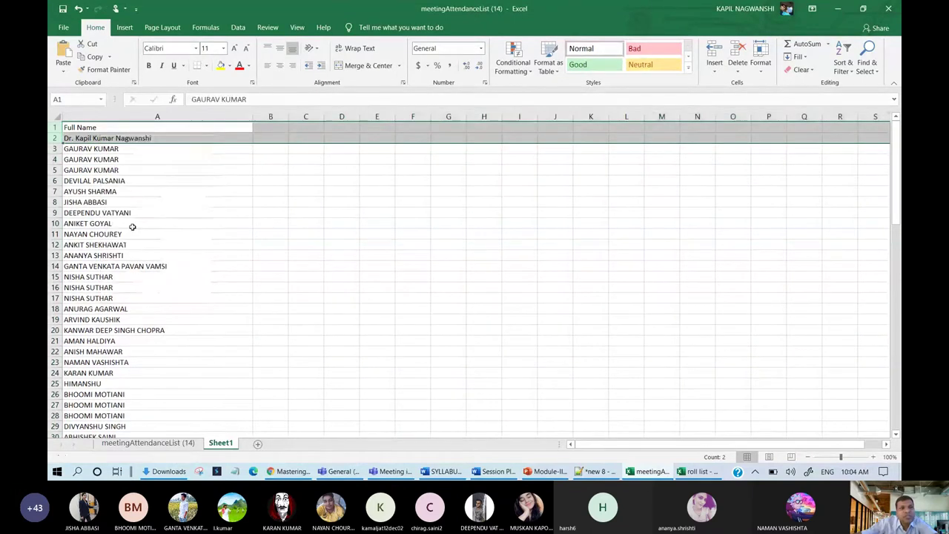
Step: Remove the duplicate names from column A of Sheet1 and check the remaining list
{"action": "left_click", "coordinate": [99, 113]}
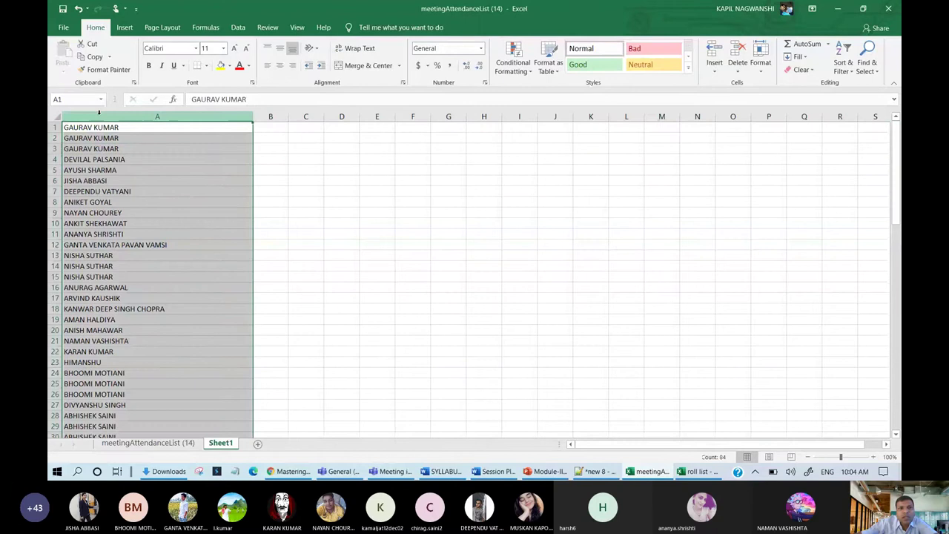
{"action": "left_click", "coordinate": [238, 28]}
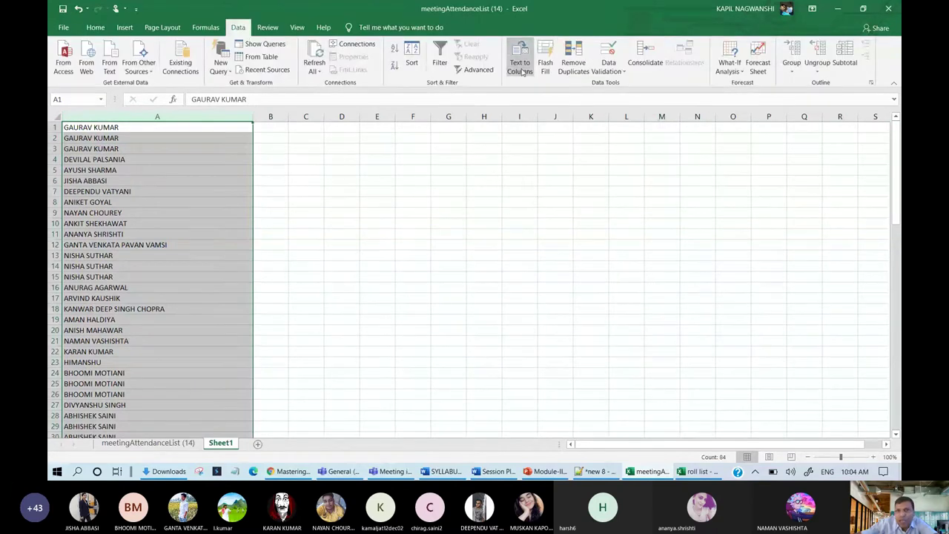
{"action": "left_click", "coordinate": [576, 58]}
{"action": "left_click", "coordinate": [271, 257]}
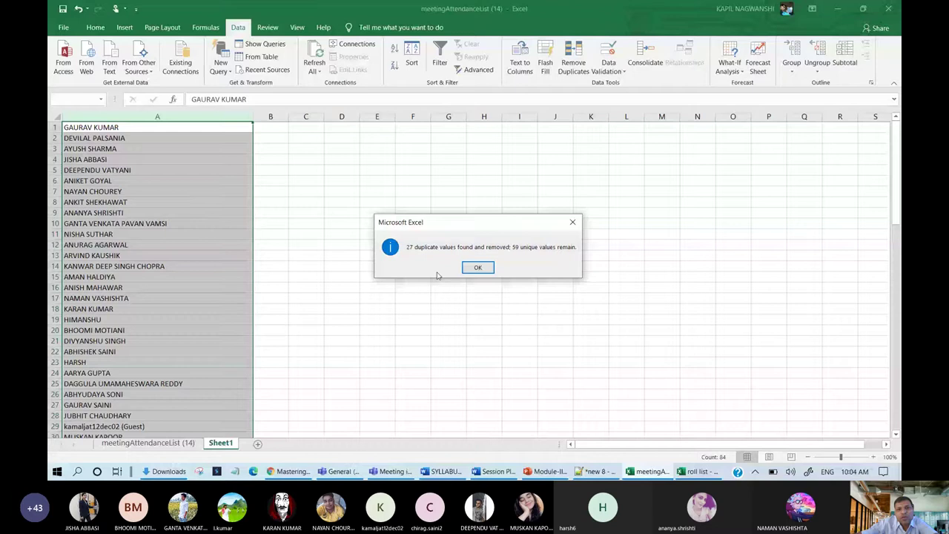
{"action": "left_click", "coordinate": [478, 268]}
{"action": "scroll", "coordinate": [309, 257], "scroll_direction": "down", "scroll_amount": 1}
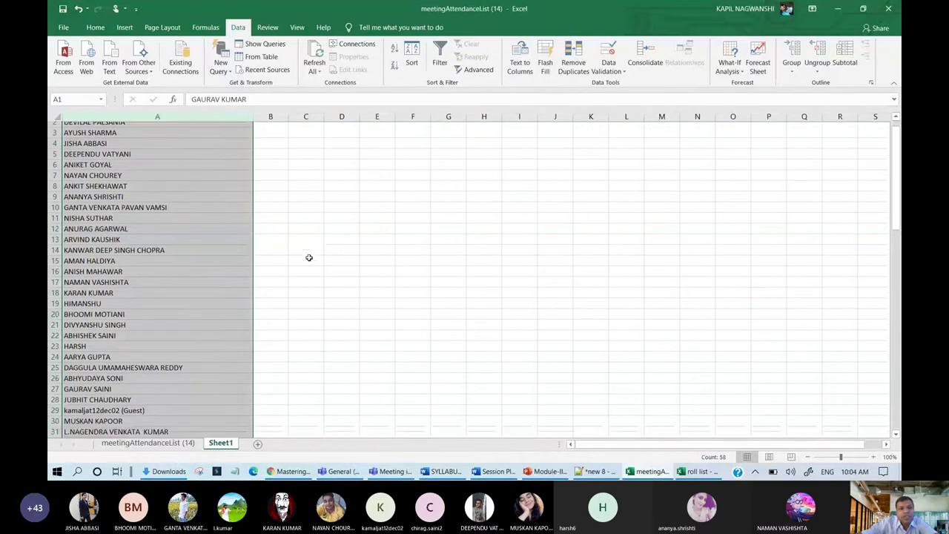
{"action": "scroll", "coordinate": [309, 257], "scroll_direction": "down", "scroll_amount": 15}
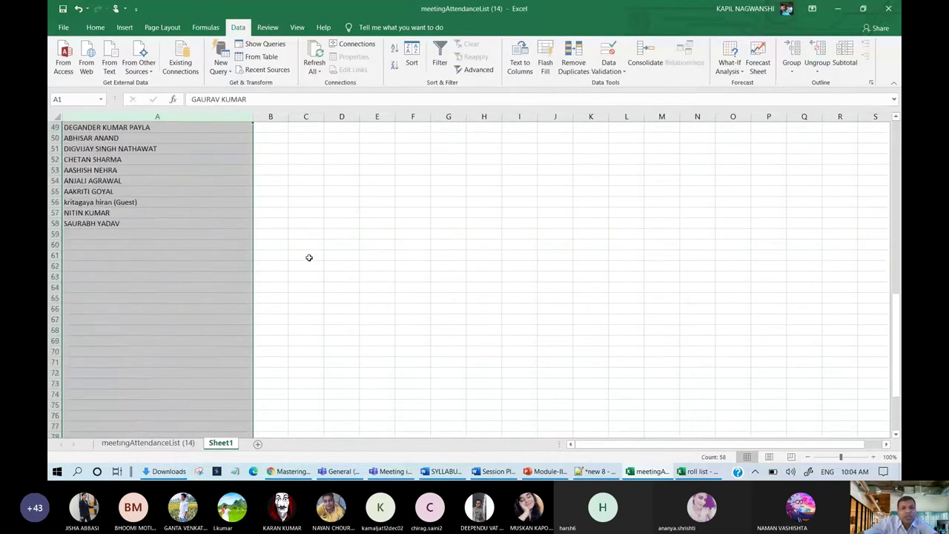
{"action": "scroll", "coordinate": [309, 258], "scroll_direction": "up", "scroll_amount": 3}
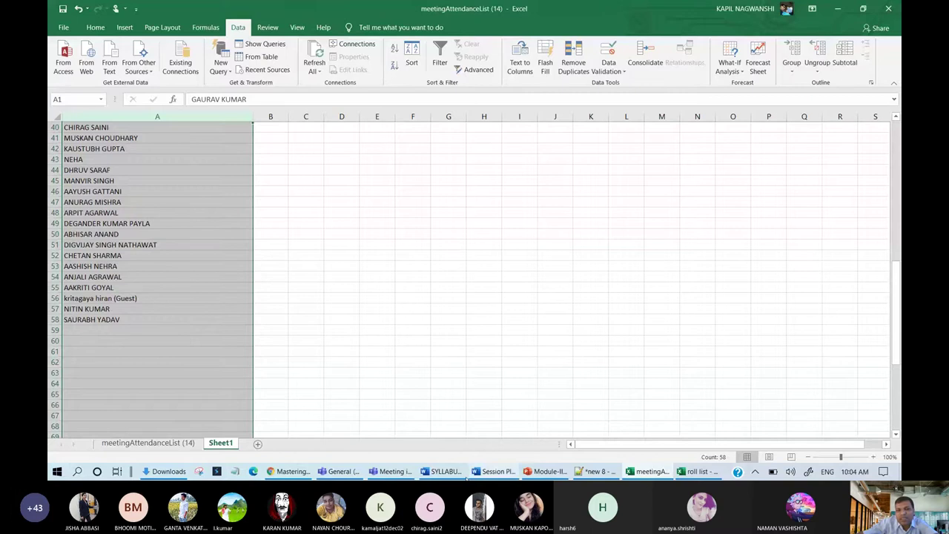
Step: Switch to the Teams meeting and examine the participants list for comparison with the attendance names
{"action": "left_click", "coordinate": [391, 471]}
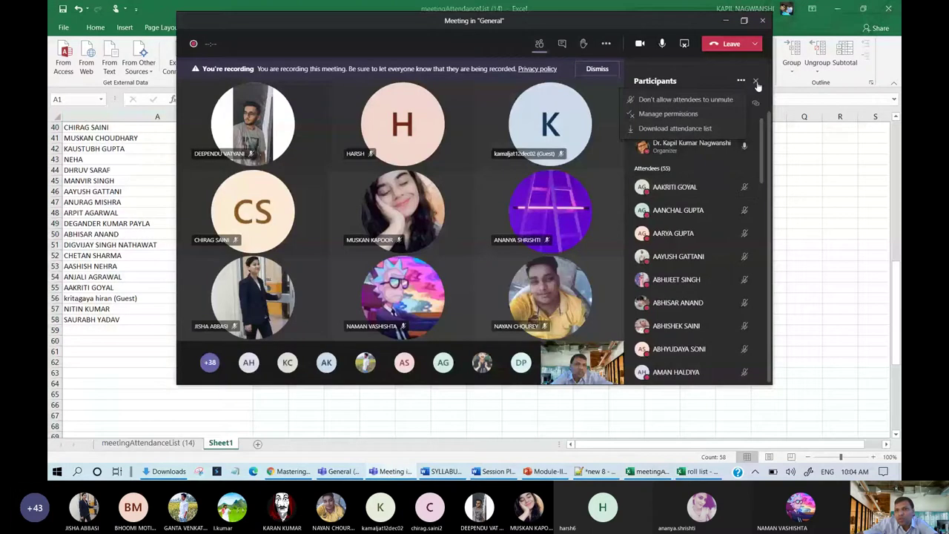
{"action": "left_click", "coordinate": [725, 65]}
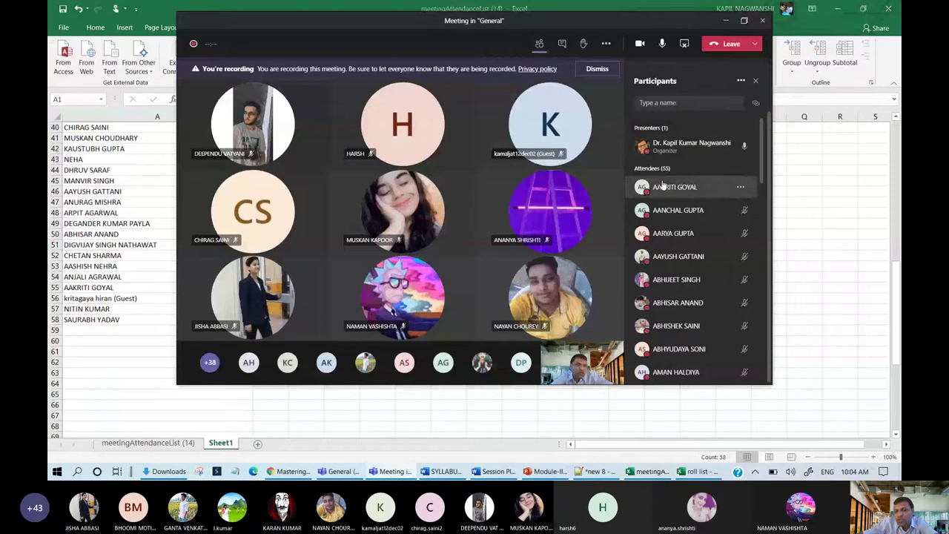
{"action": "scroll", "coordinate": [659, 189], "scroll_direction": "down", "scroll_amount": 15}
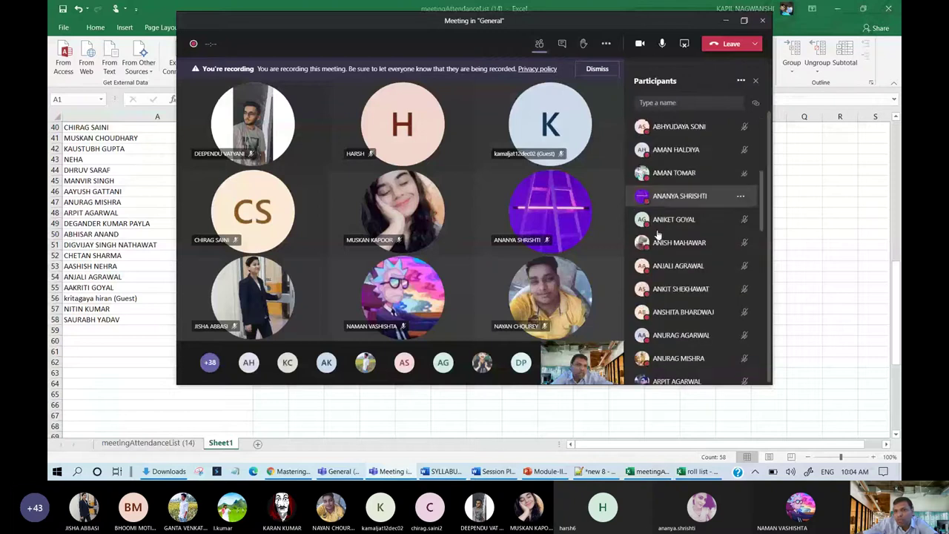
{"action": "scroll", "coordinate": [659, 236], "scroll_direction": "down", "scroll_amount": 1}
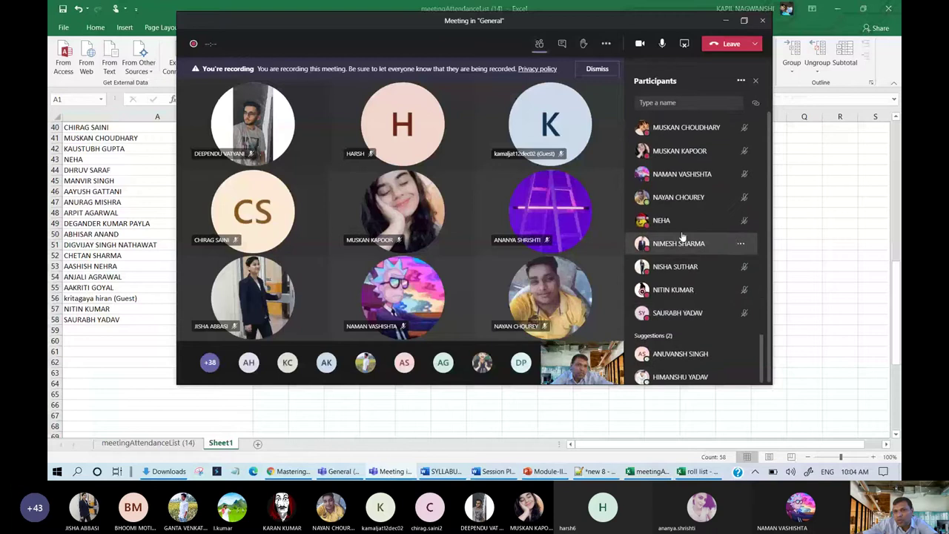
{"action": "scroll", "coordinate": [680, 241], "scroll_direction": "up", "scroll_amount": 3}
{"action": "scroll", "coordinate": [678, 241], "scroll_direction": "up", "scroll_amount": 8}
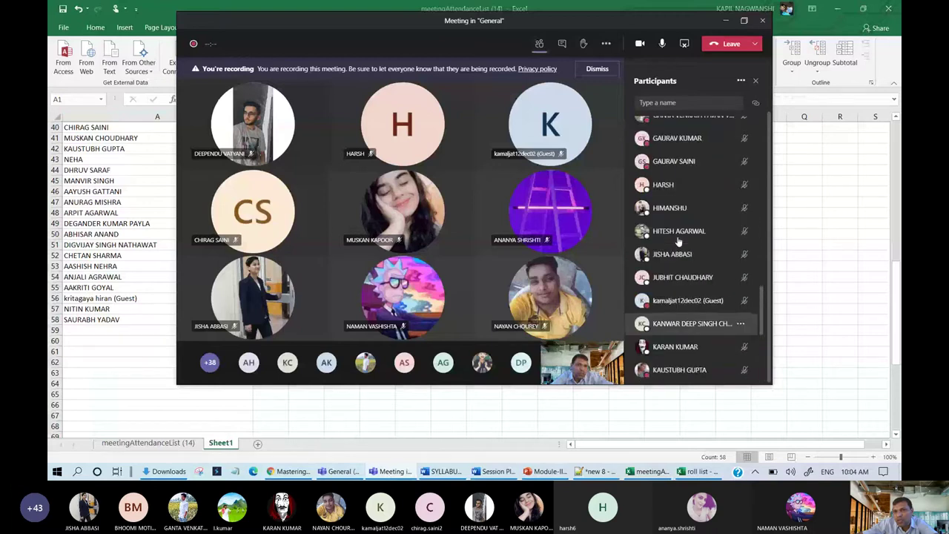
Step: Check the meeting's participants list, then return to the attendance workbook and sort column A of Sheet1 in ascending order
{"action": "scroll", "coordinate": [678, 241], "scroll_direction": "up", "scroll_amount": 5}
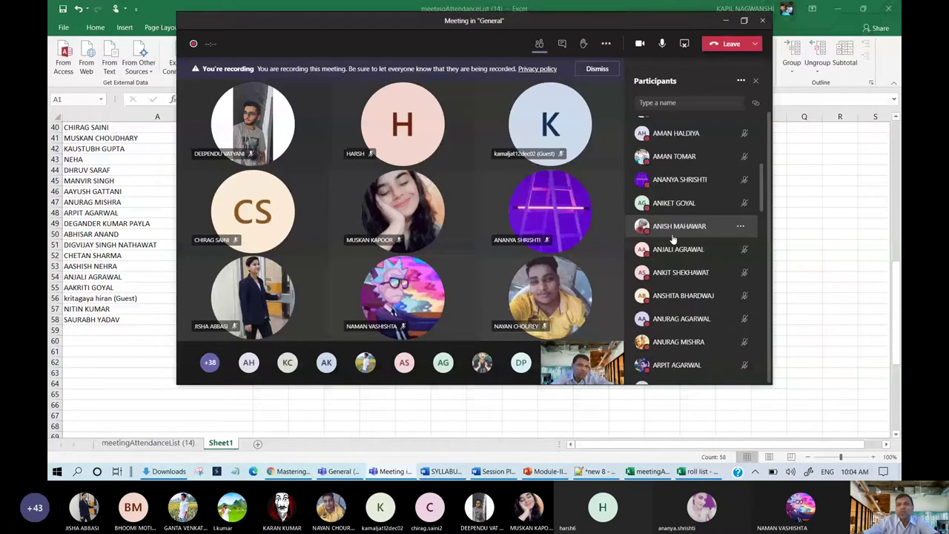
{"action": "scroll", "coordinate": [644, 304], "scroll_direction": "up", "scroll_amount": 2}
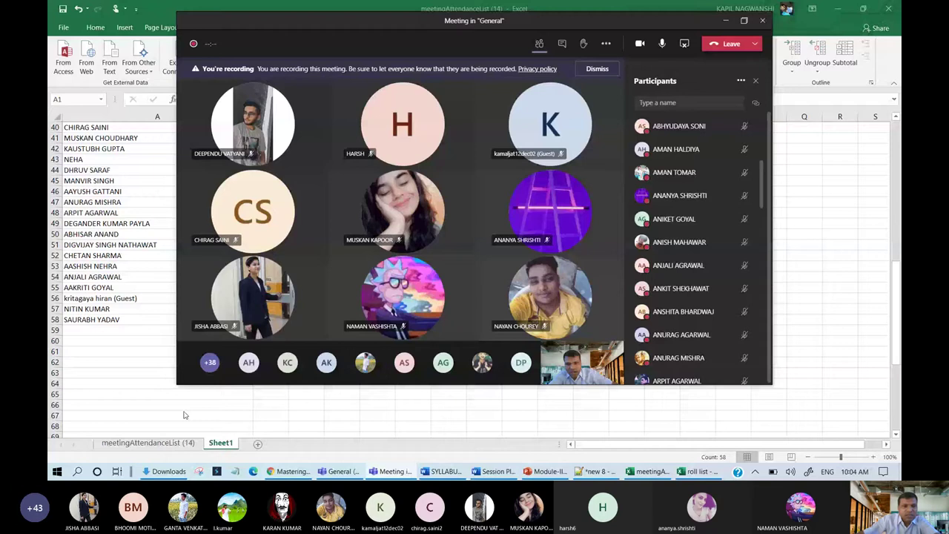
{"action": "left_click", "coordinate": [228, 443]}
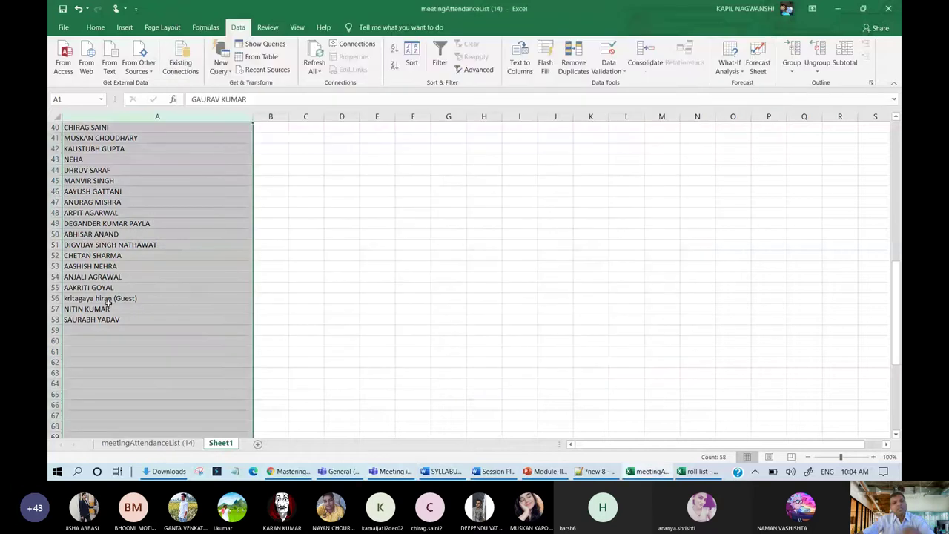
{"action": "scroll", "coordinate": [107, 303], "scroll_direction": "up", "scroll_amount": 13}
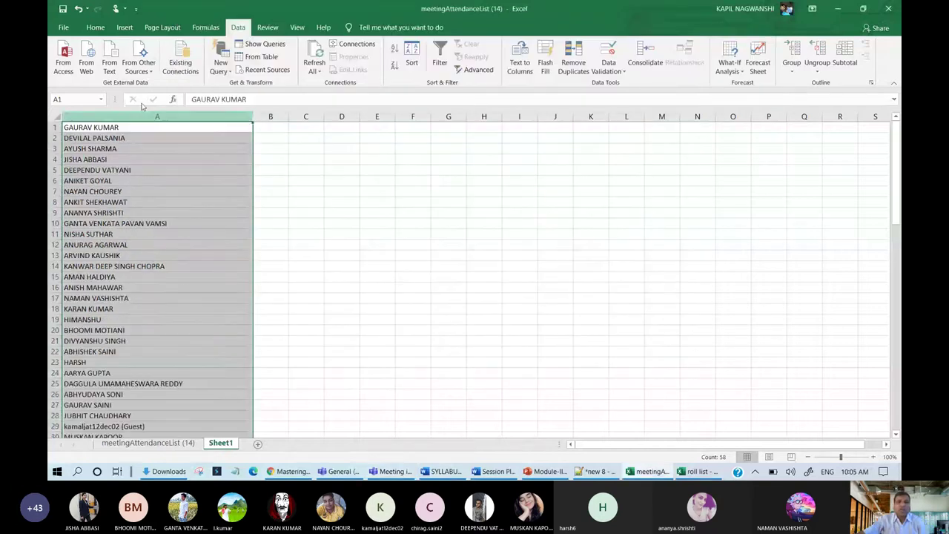
{"action": "left_click", "coordinate": [395, 50]}
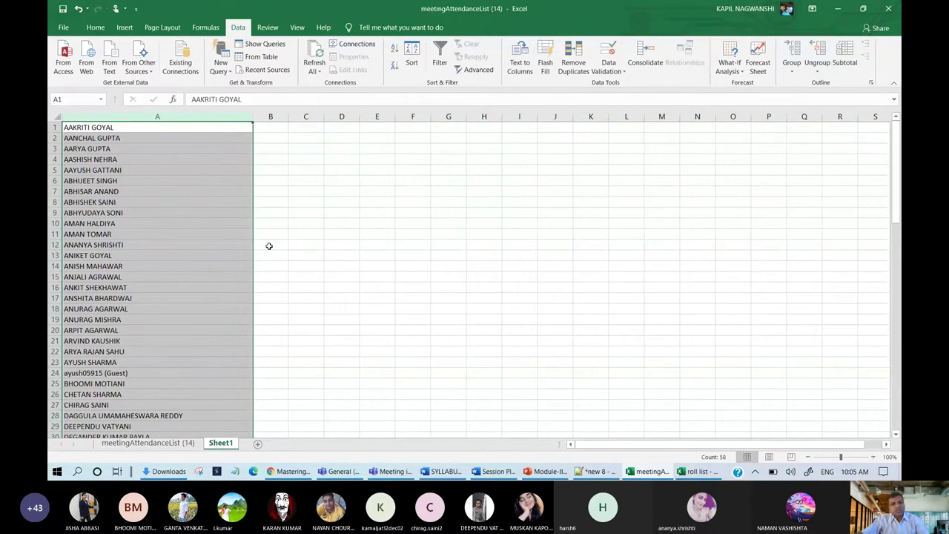
Step: Copy the sorted names from Sheet1 into column E of the A Section sheet in the roll list workbook, starting at E2
{"action": "key", "text": "ctrl+c"}
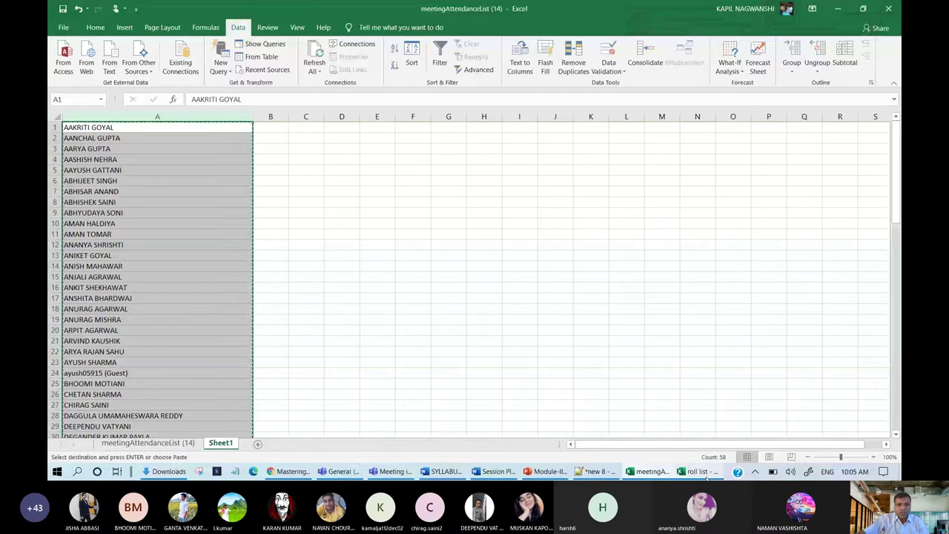
{"action": "left_click", "coordinate": [706, 478]}
{"action": "key", "text": "ctrl+v"}
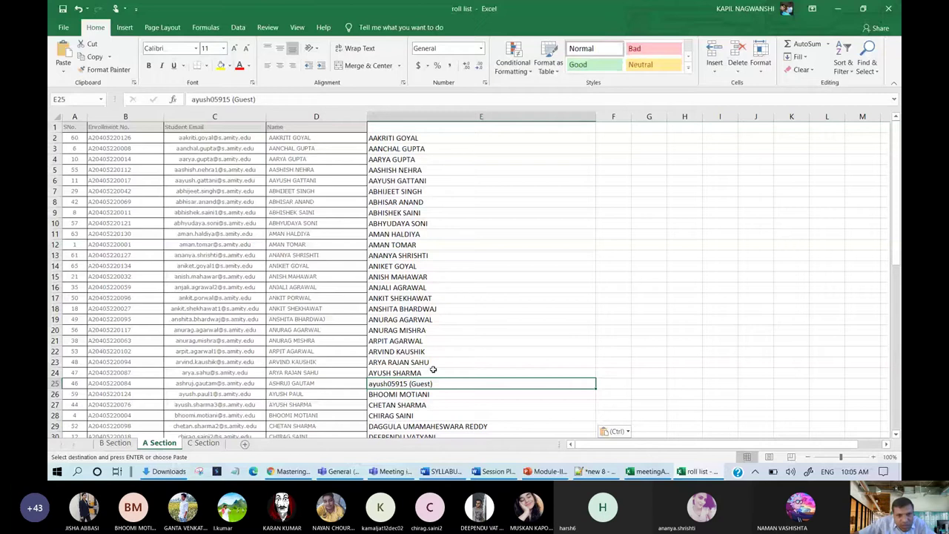
Step: Insert a blank cell at E17, shifting the names down, and delete the extra blank cell at E22
{"action": "key", "text": "ctrl+z"}
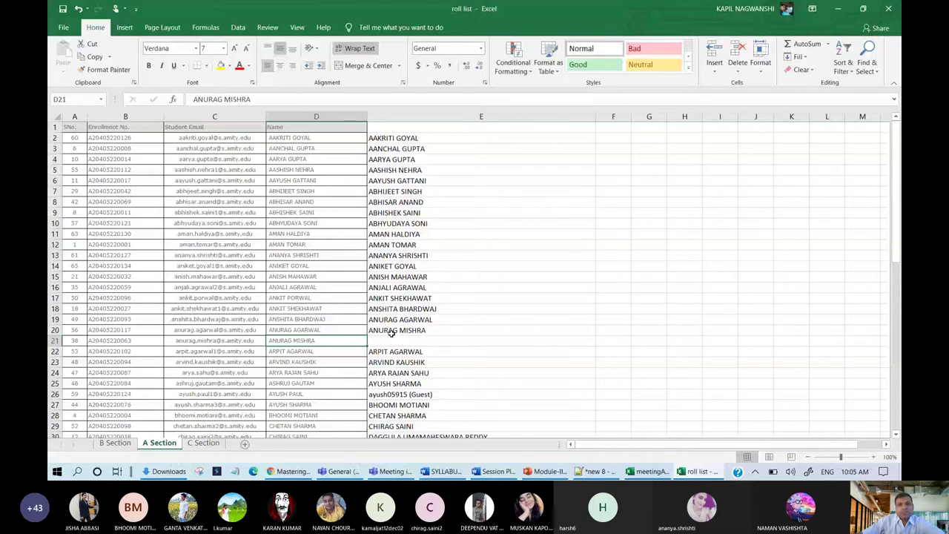
{"action": "left_click", "coordinate": [397, 299]}
{"action": "key", "text": "ctrl+shift+plus"}
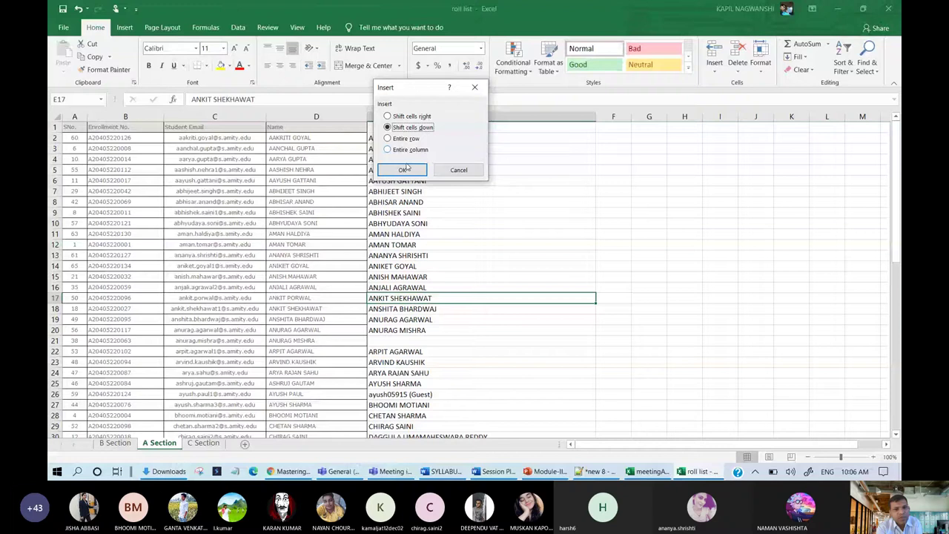
{"action": "left_click", "coordinate": [405, 169]}
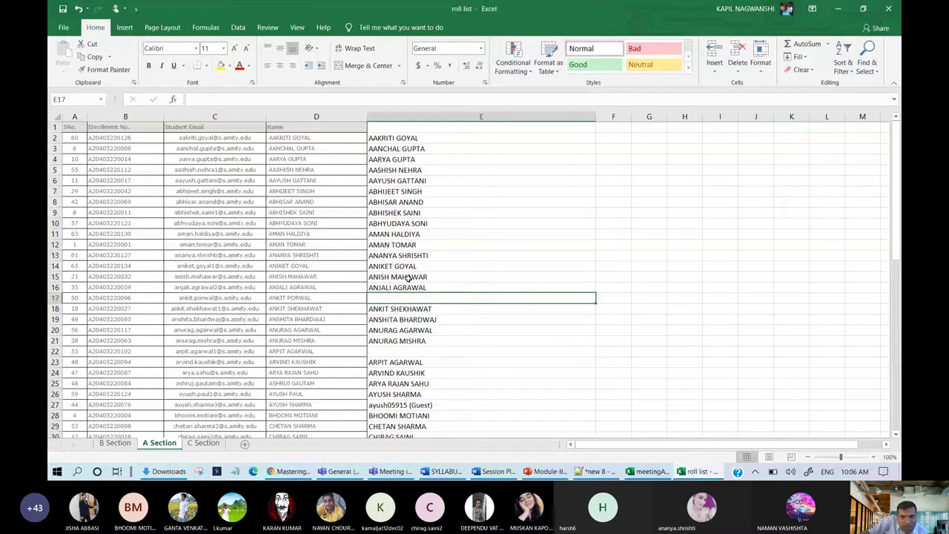
{"action": "right_click", "coordinate": [489, 351]}
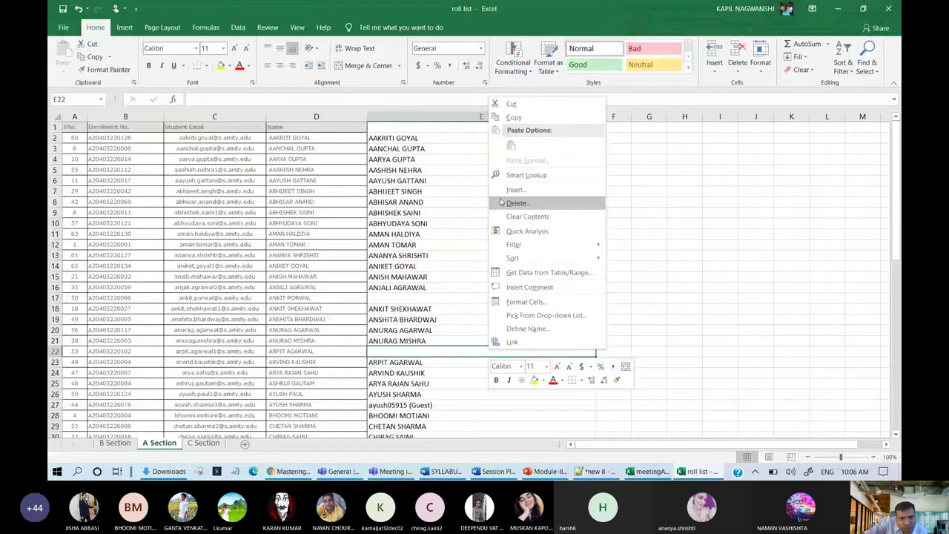
{"action": "left_click", "coordinate": [517, 202]}
Step: Insert a blank cell at E25, shifting the attendance names below it down, to match the absent student's row
{"action": "left_click", "coordinate": [438, 381]}
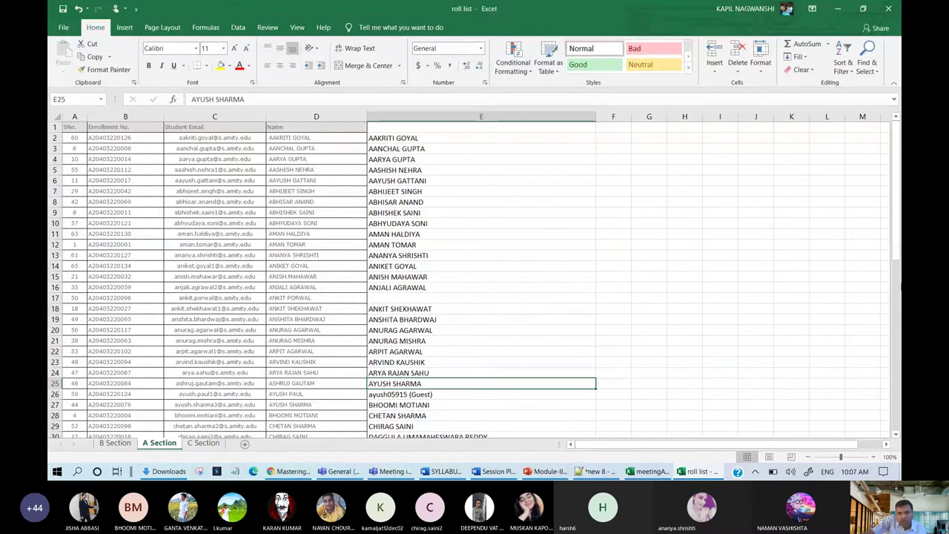
{"action": "right_click", "coordinate": [415, 382]}
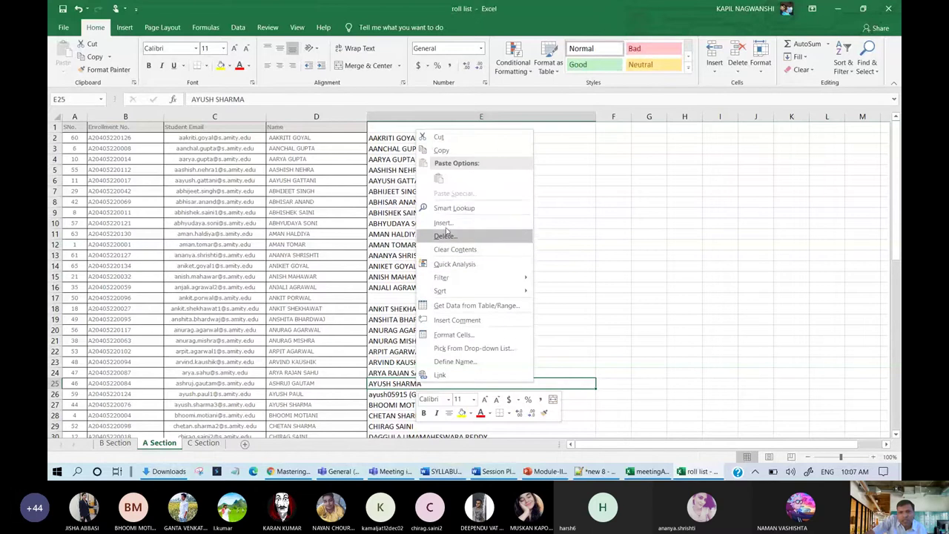
{"action": "left_click", "coordinate": [442, 223]}
{"action": "left_click", "coordinate": [428, 261]}
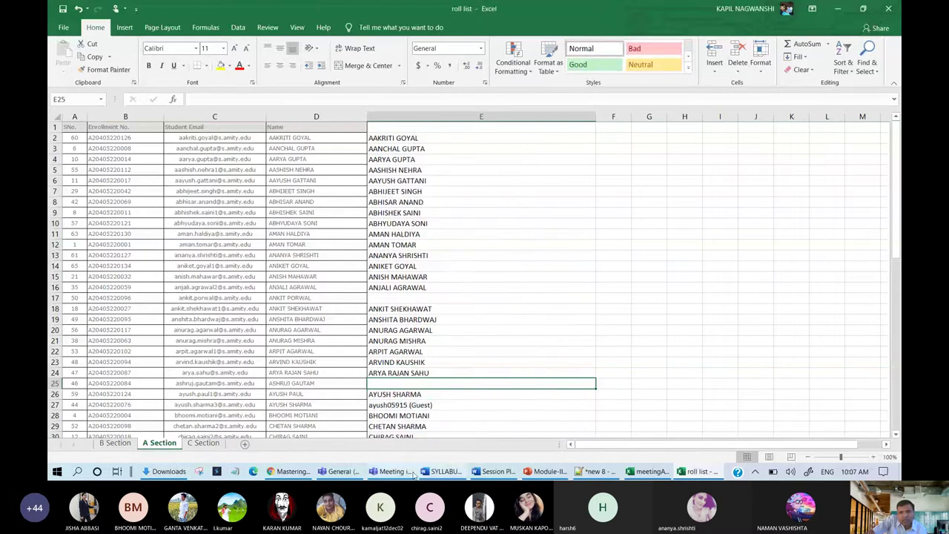
Step: Compare rows 26 and 27 with the roll list and move the guest entry from E27 to F22
{"action": "scroll", "coordinate": [373, 363], "scroll_direction": "down", "scroll_amount": 1}
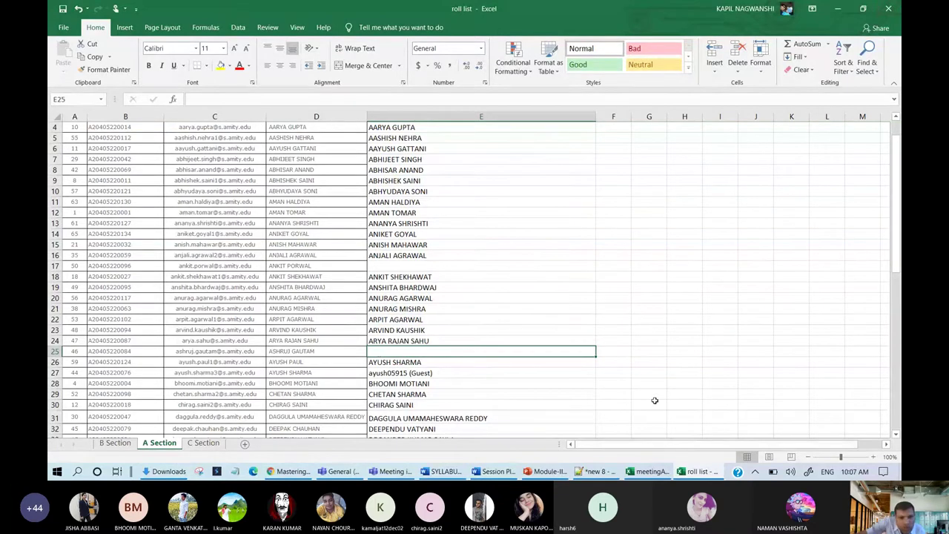
{"action": "left_click", "coordinate": [380, 362]}
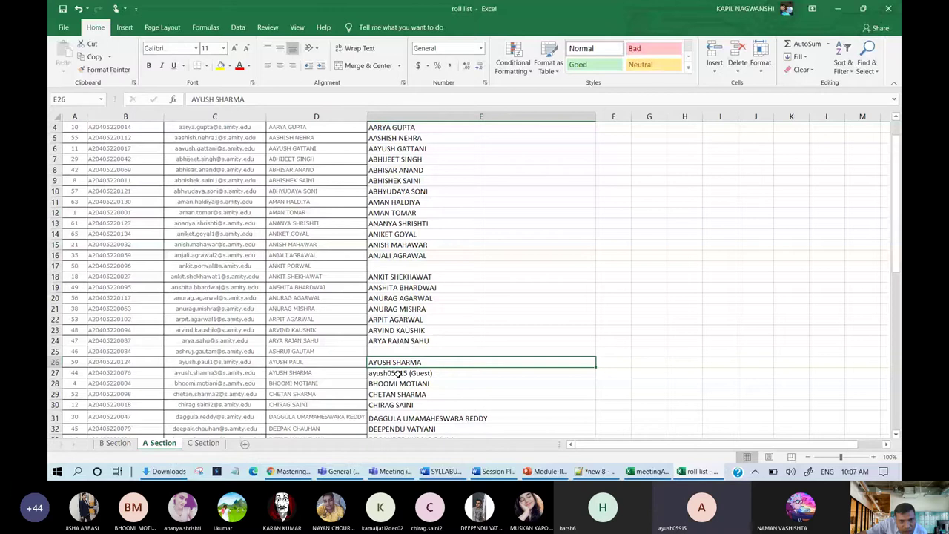
{"action": "scroll", "coordinate": [320, 301], "scroll_direction": "up", "scroll_amount": 1}
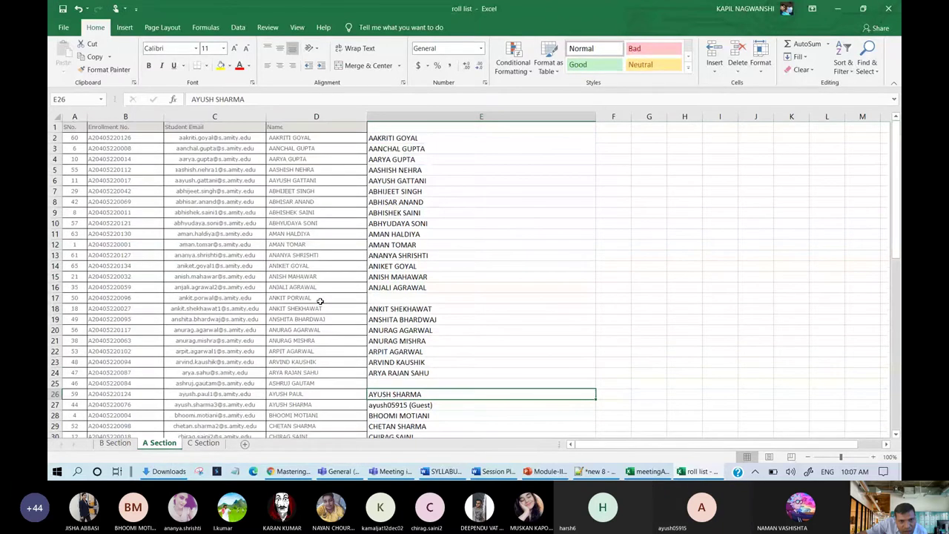
{"action": "scroll", "coordinate": [320, 301], "scroll_direction": "down", "scroll_amount": 3}
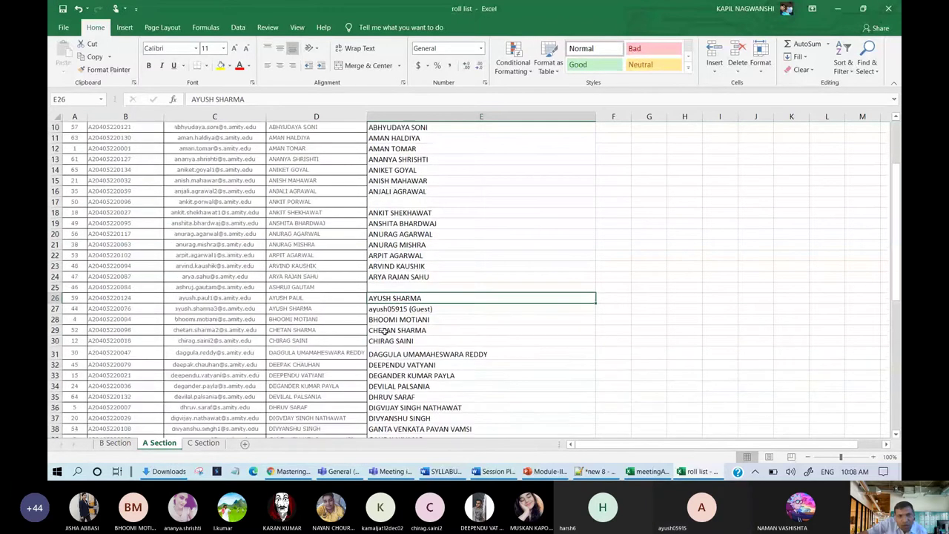
{"action": "left_click", "coordinate": [391, 309]}
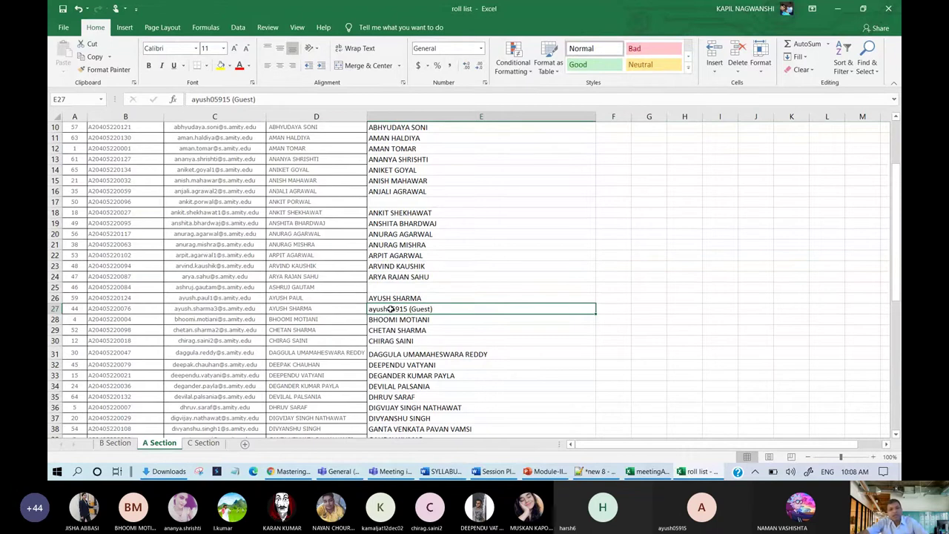
{"action": "key", "text": "ctrl+c"}
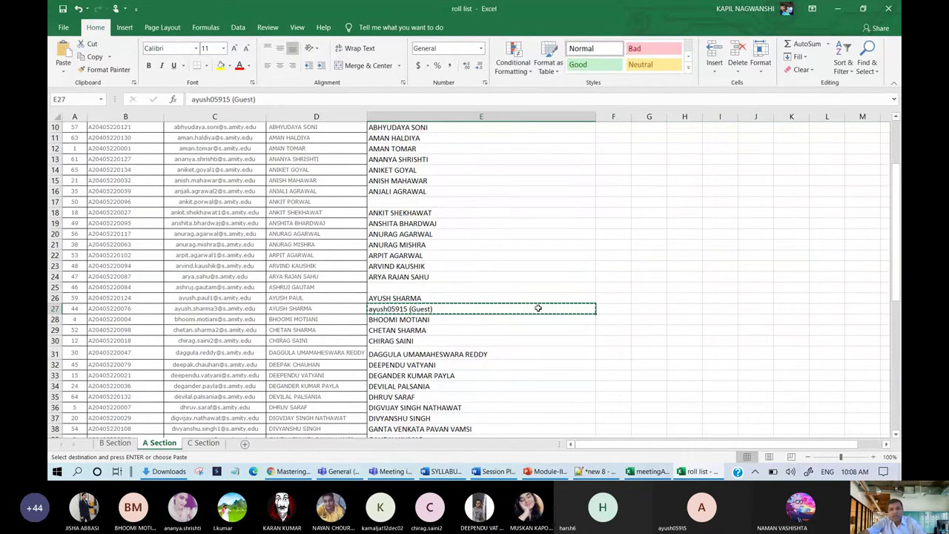
{"action": "left_click", "coordinate": [604, 254]}
{"action": "key", "text": "ctrl+v"}
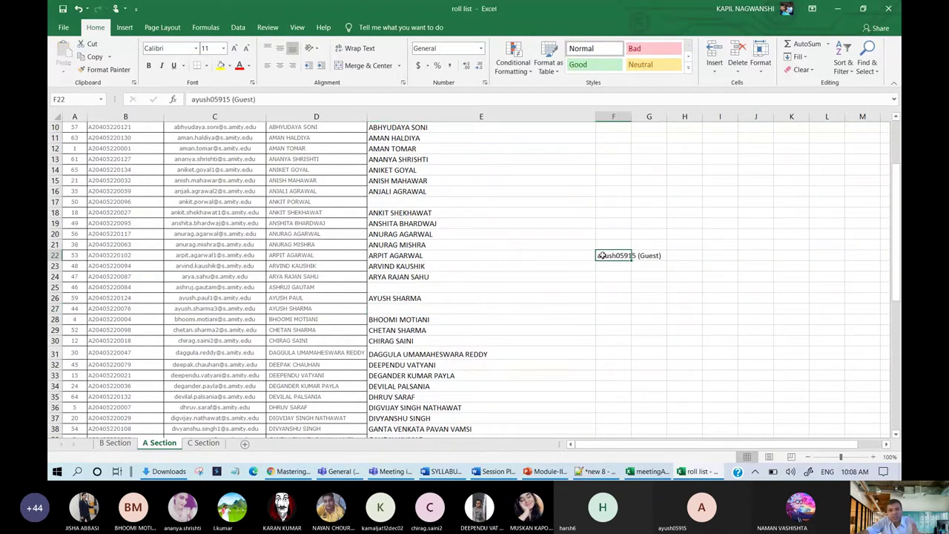
Step: Move the name in E26 down to E27, in line with the matching student in the roll list
{"action": "left_click", "coordinate": [386, 300]}
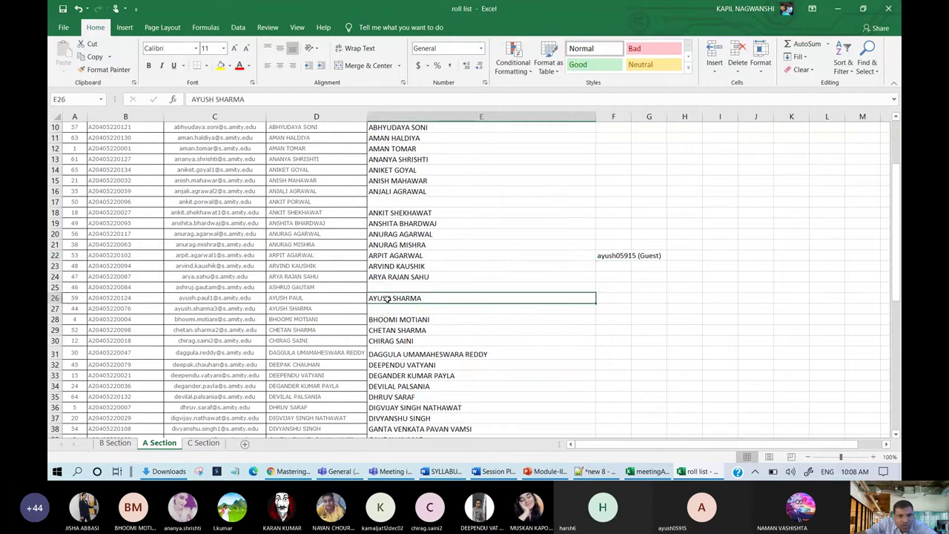
{"action": "key", "text": "ctrl+x"}
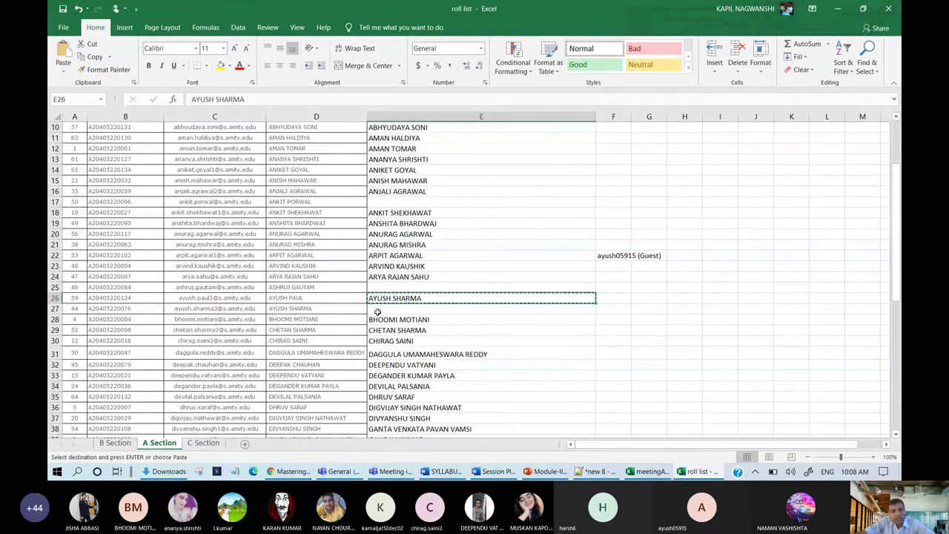
{"action": "left_click", "coordinate": [379, 311]}
{"action": "key", "text": "ctrl+v"}
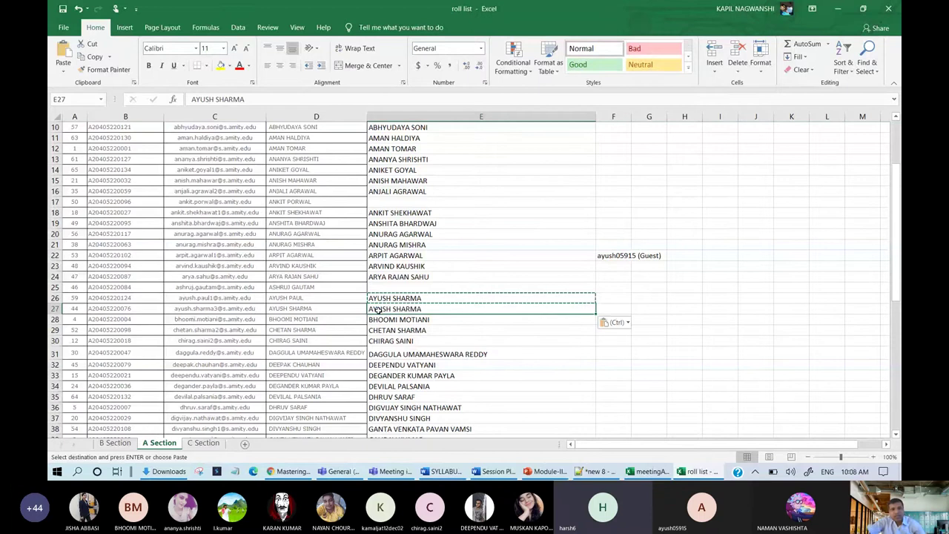
{"action": "left_click", "coordinate": [397, 298]}
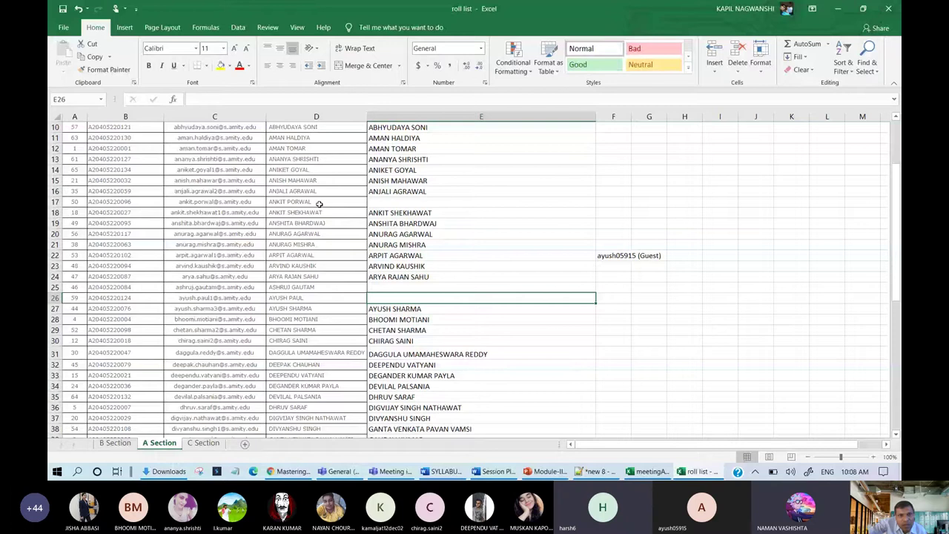
{"action": "left_click", "coordinate": [407, 256]}
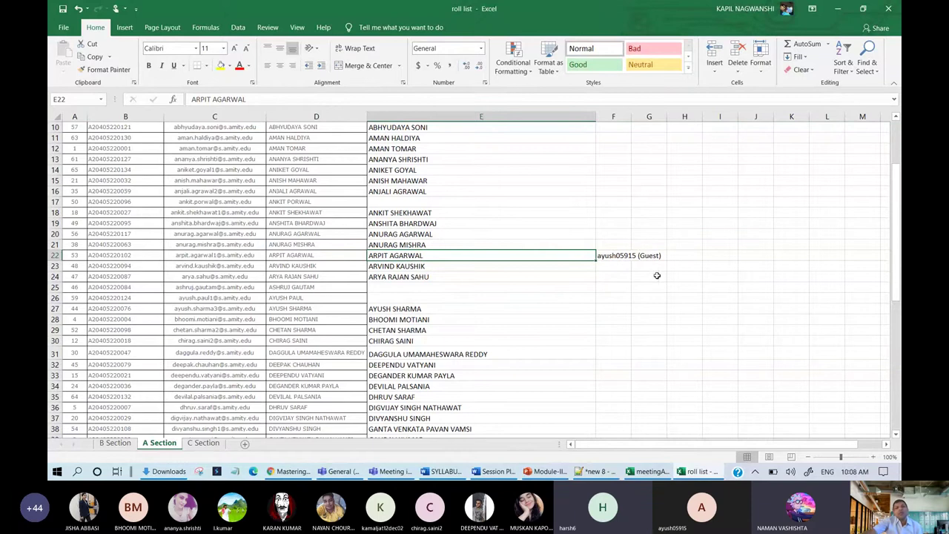
Step: Narrow column E slightly and insert a blank cell at E32, shifting the attendance names below it down
{"action": "left_click", "coordinate": [614, 258]}
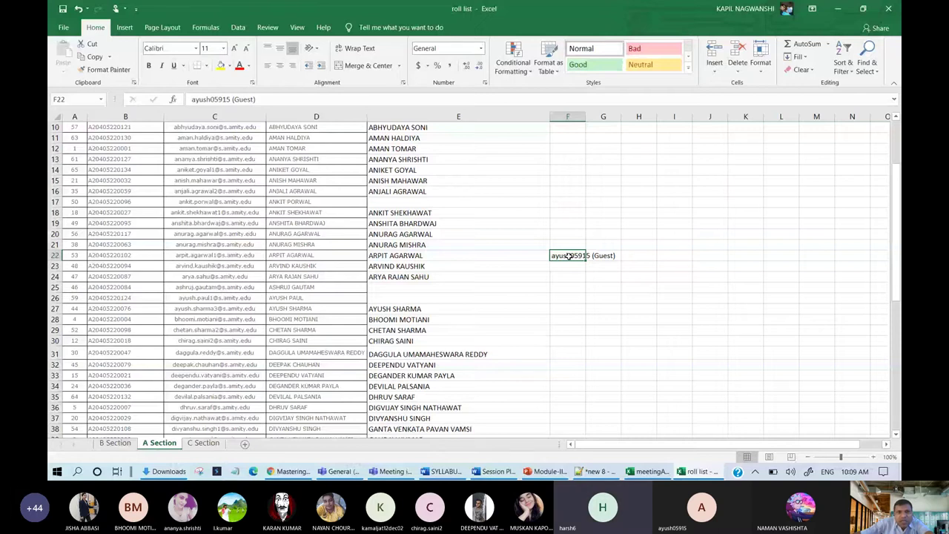
{"action": "left_click", "coordinate": [445, 376]}
{"action": "scroll", "coordinate": [445, 297], "scroll_direction": "down", "scroll_amount": 2}
{"action": "key", "text": "ctrl+plus"}
{"action": "left_click", "coordinate": [393, 177]}
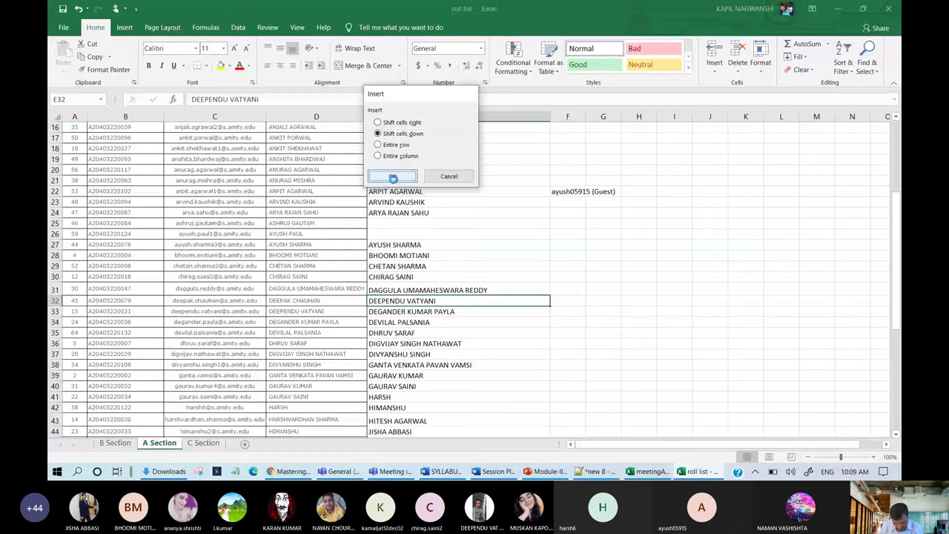
{"action": "left_click", "coordinate": [394, 177]}
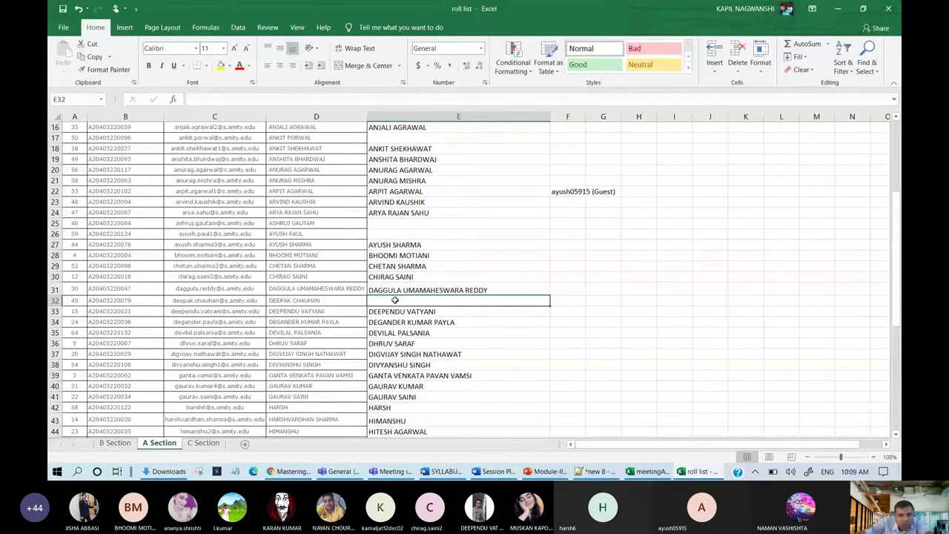
Step: Compare the names in column E with the roll list from row 33 on and insert a blank cell at E43, shifting cells down
{"action": "left_click", "coordinate": [402, 312]}
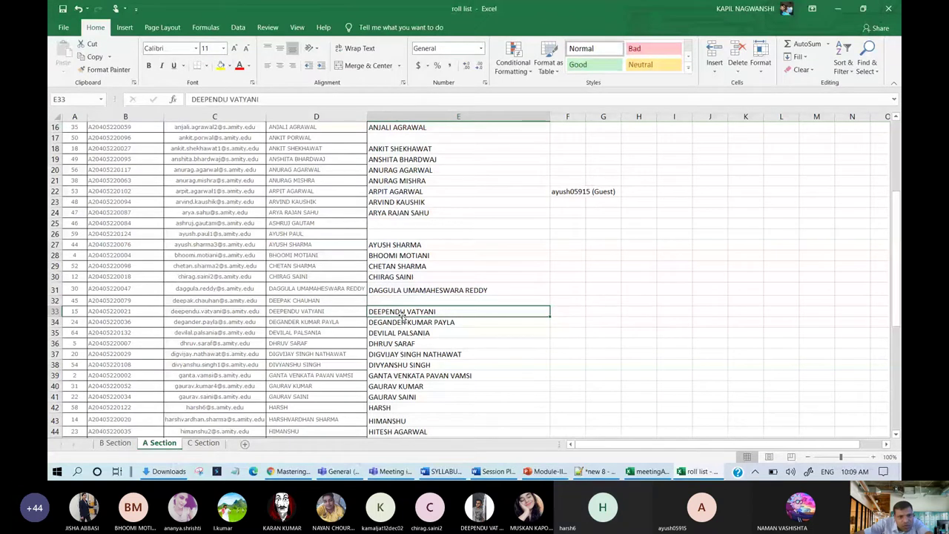
{"action": "key", "text": "Down"}
{"action": "key", "text": "Down"}
{"action": "key", "text": "Down"}
{"action": "key", "text": "Down"}
{"action": "key", "text": "Down"}
{"action": "key", "text": "Down"}
{"action": "key", "text": "Down"}
{"action": "key", "text": "Down"}
{"action": "key", "text": "Down"}
{"action": "key", "text": "Down"}
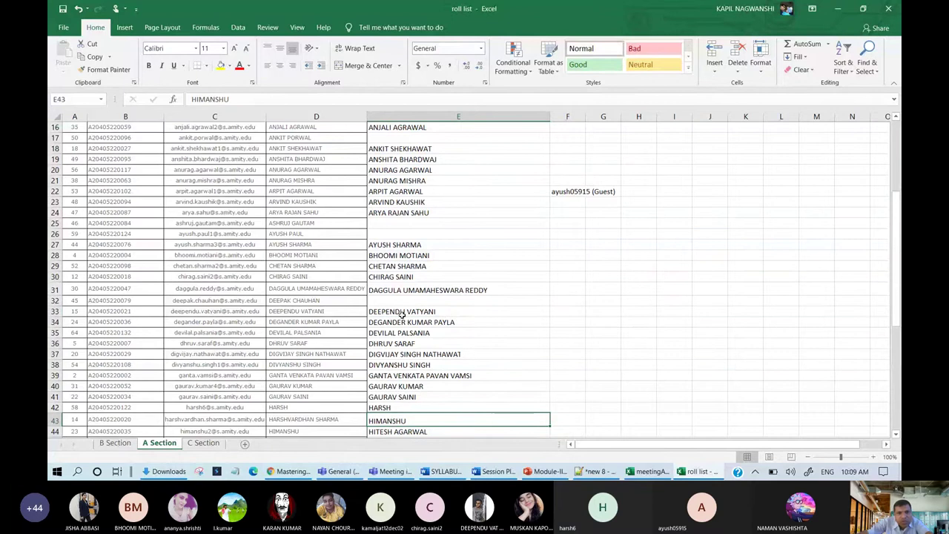
{"action": "scroll", "coordinate": [402, 342], "scroll_direction": "down", "scroll_amount": 3}
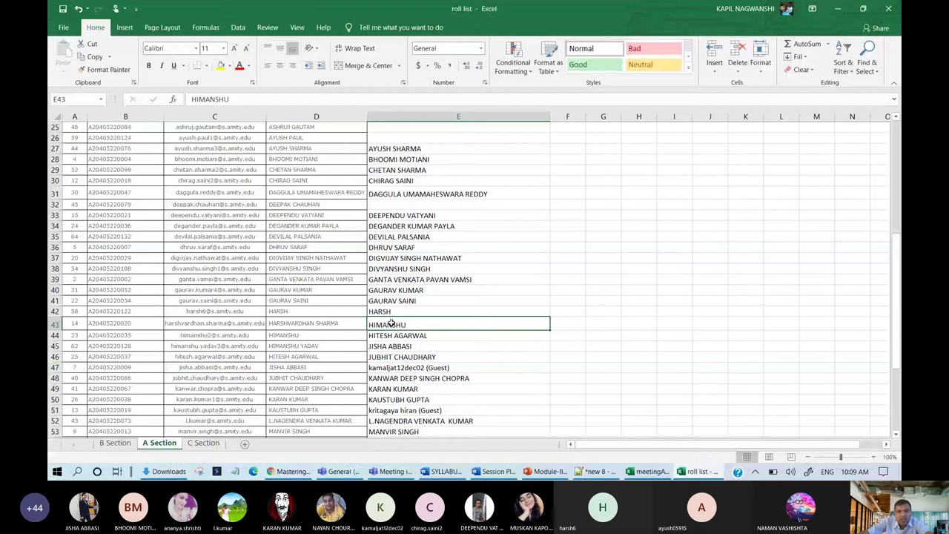
{"action": "key", "text": "ctrl+shift+equal"}
{"action": "key", "text": "Return"}
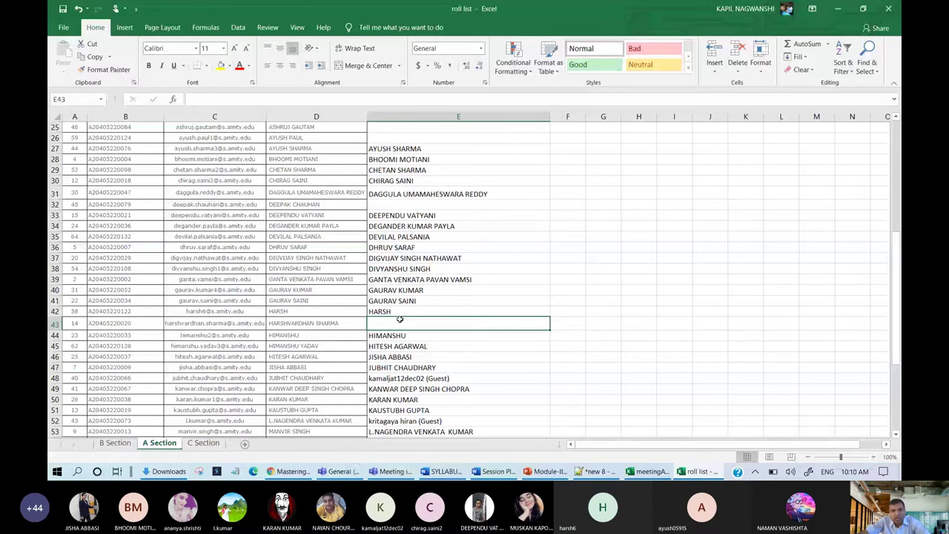
Step: Move the guest entry from E48 to F23, below the first guest entry
{"action": "scroll", "coordinate": [400, 319], "scroll_direction": "up", "scroll_amount": 4}
{"action": "left_click", "coordinate": [564, 234]}
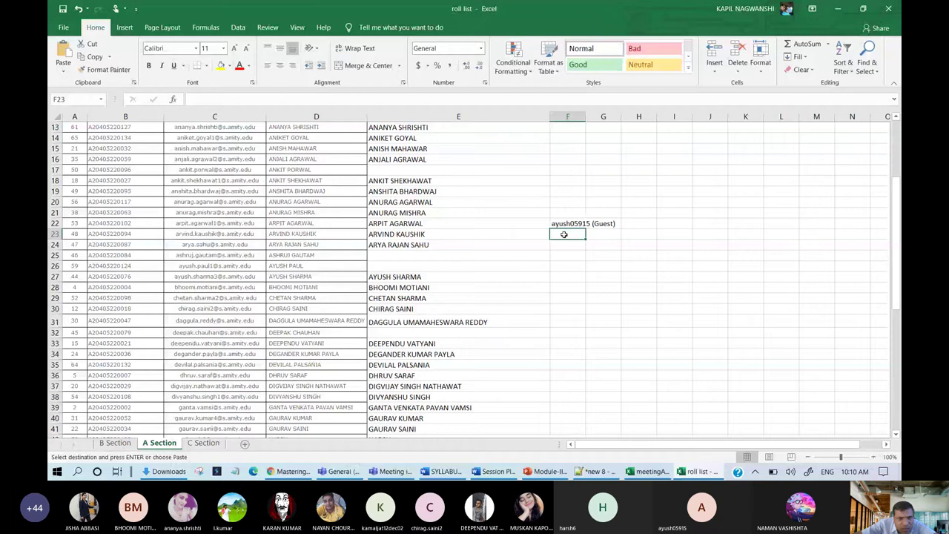
{"action": "key", "text": "Return"}
{"action": "scroll", "coordinate": [397, 271], "scroll_direction": "down", "scroll_amount": 7}
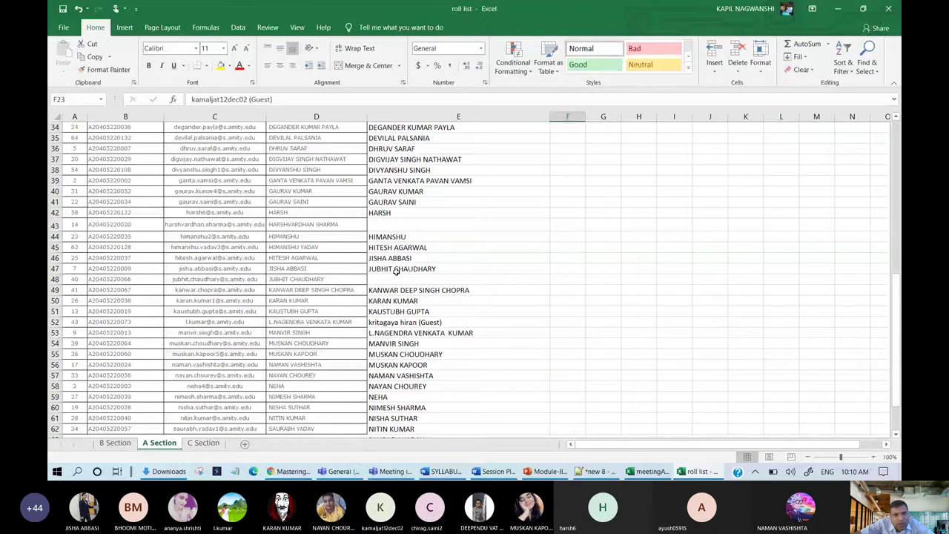
Step: Move the names in E45:E47 down one row to E46:E48, in line with the matching students in the roll list
{"action": "left_click_drag", "start_coordinate": [396, 272], "coordinate": [385, 247]}
{"action": "key", "text": "ctrl+c"}
{"action": "left_click", "coordinate": [378, 260]}
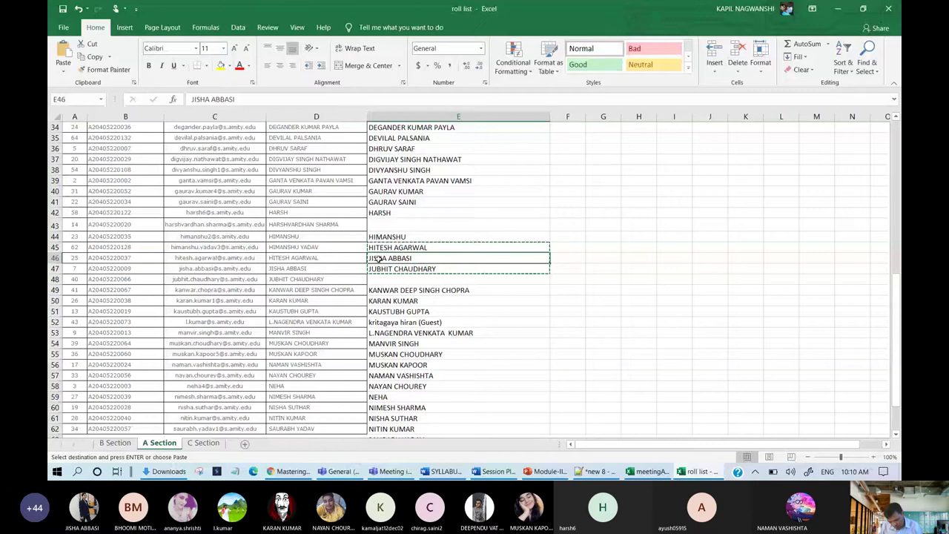
{"action": "key", "text": "ctrl+v"}
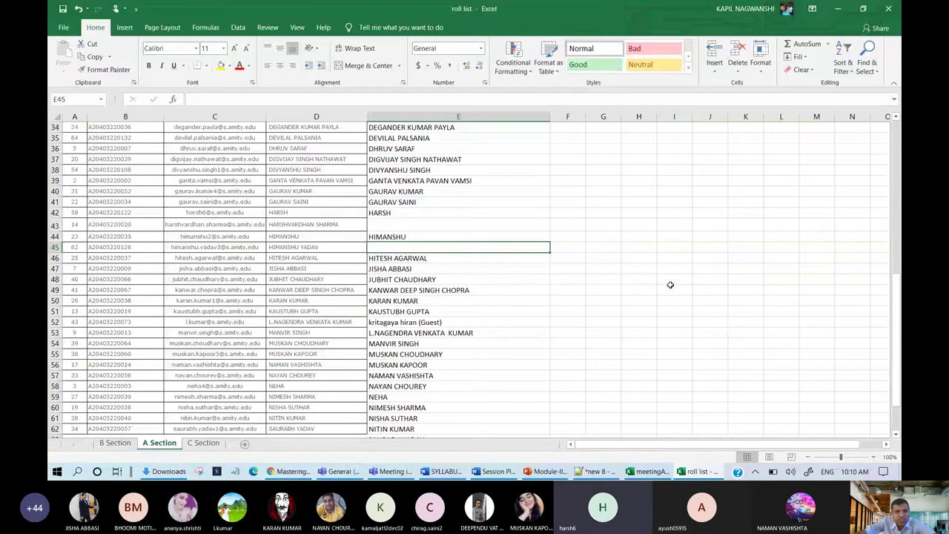
Step: Move the guest entry from E52 to F24, below the other two guest entries
{"action": "scroll", "coordinate": [373, 276], "scroll_direction": "down", "scroll_amount": 1}
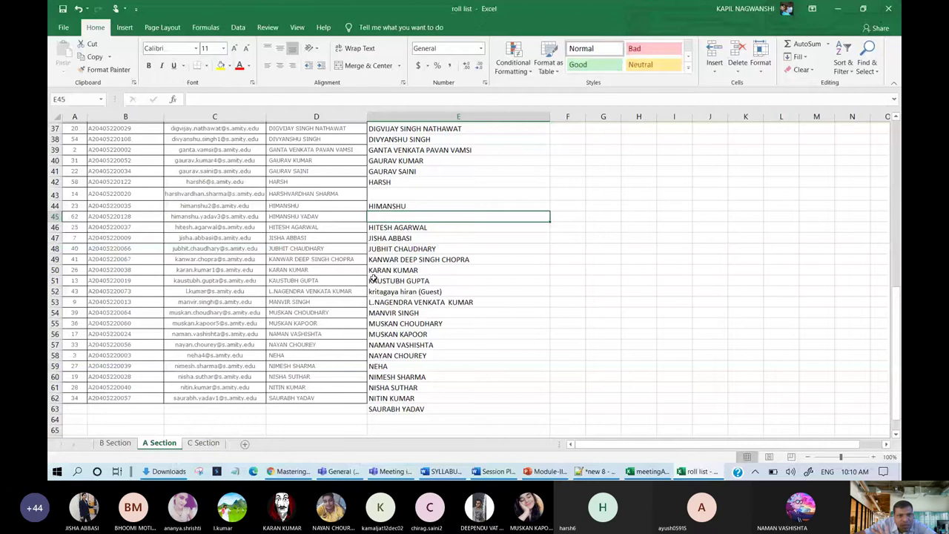
{"action": "left_click", "coordinate": [373, 278]}
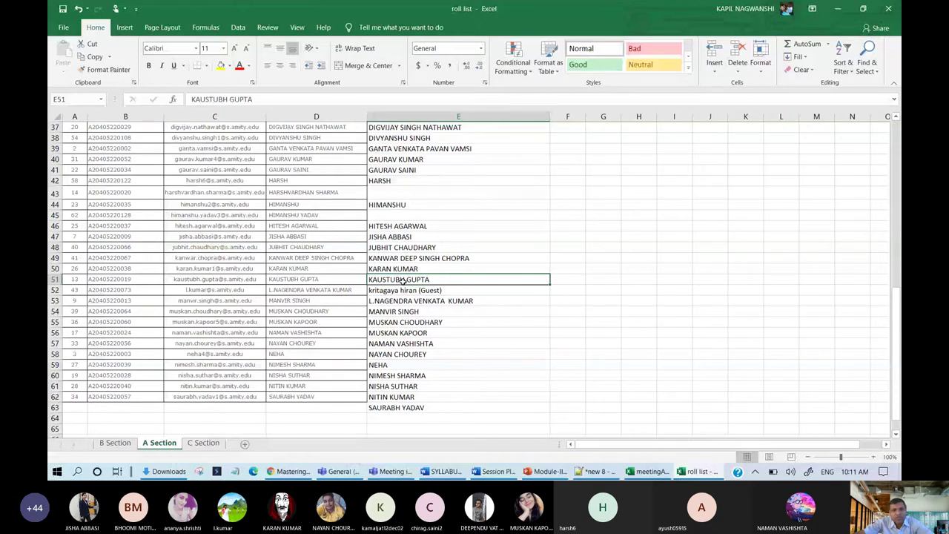
{"action": "key", "text": "ctrl+z"}
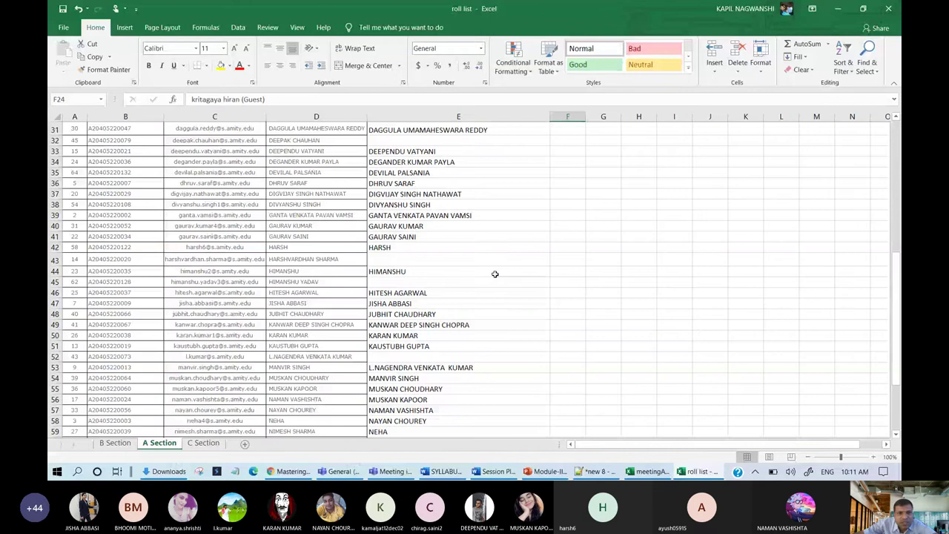
Step: Shift the names from E53 down up one row to start at E52 and check them against the roll list through row 62
{"action": "scroll", "coordinate": [495, 273], "scroll_direction": "down", "scroll_amount": 3}
{"action": "left_click", "coordinate": [386, 269]}
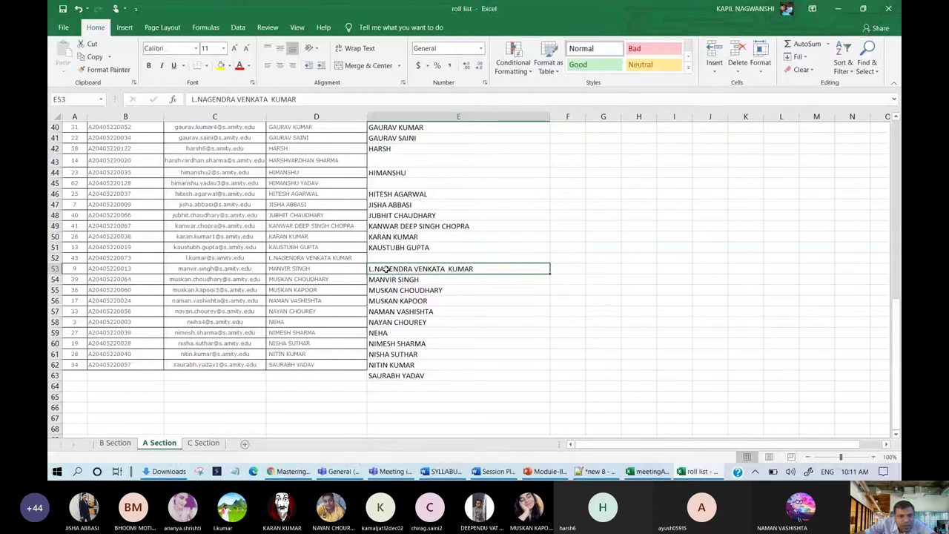
{"action": "left_click", "coordinate": [391, 343]}
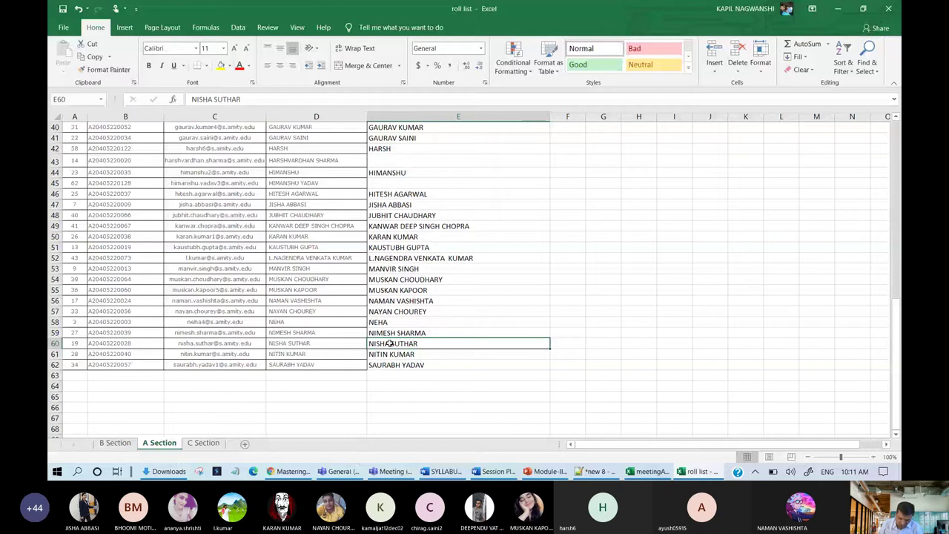
{"action": "left_click", "coordinate": [393, 365]}
Step: Clear all the guest entries from column F
{"action": "scroll", "coordinate": [500, 207], "scroll_direction": "up", "scroll_amount": 12}
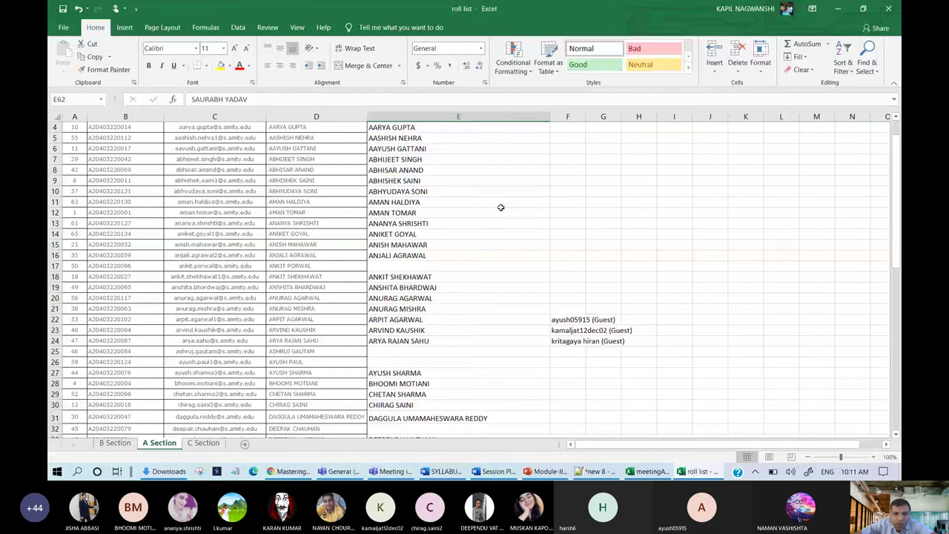
{"action": "left_click", "coordinate": [567, 116]}
{"action": "key", "text": "Delete"}
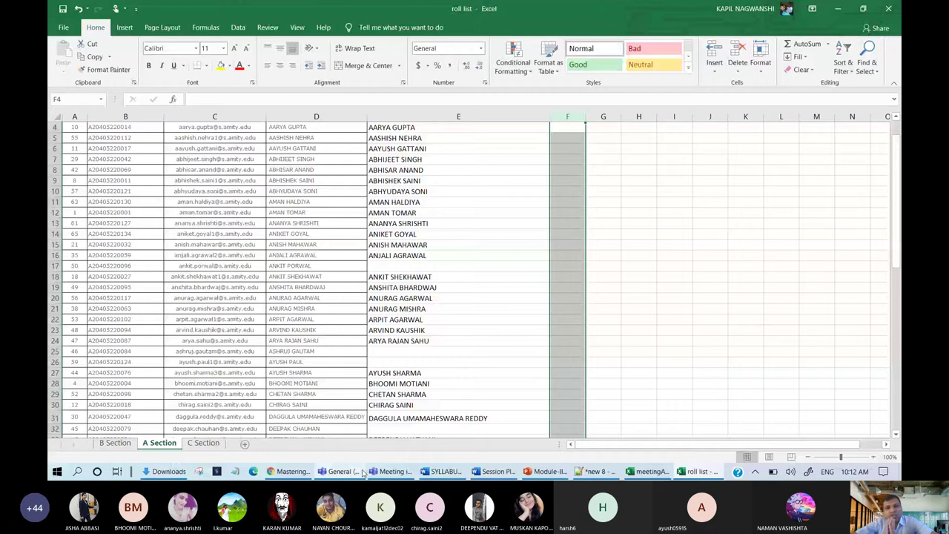
Step: Bring up the Teams meeting window and switch to the Microsoft Edge browser
{"action": "left_click", "coordinate": [391, 471]}
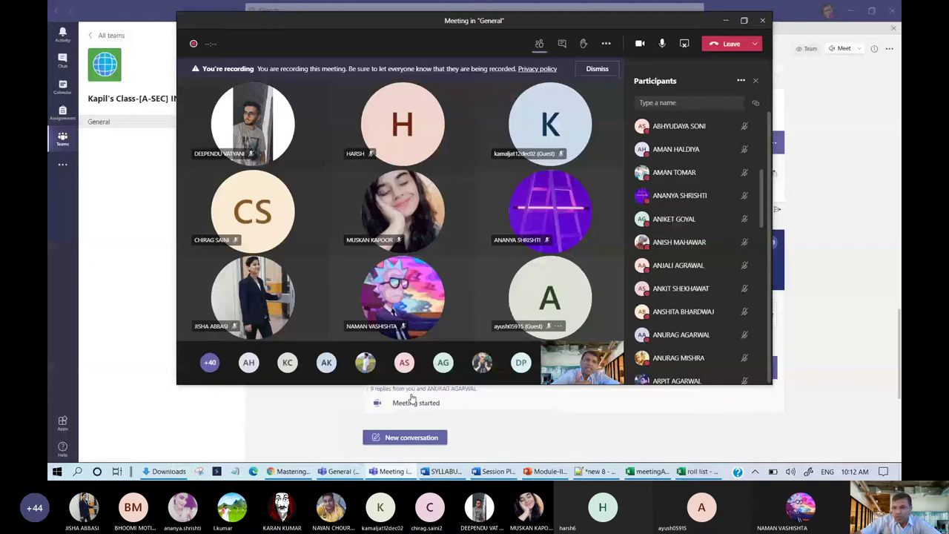
{"action": "left_click", "coordinate": [254, 475]}
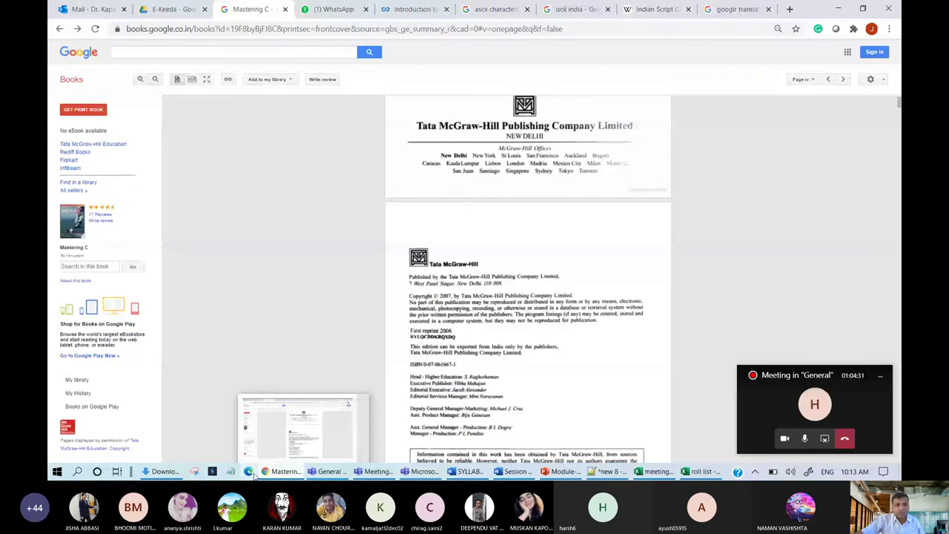
{"action": "left_click", "coordinate": [250, 473]}
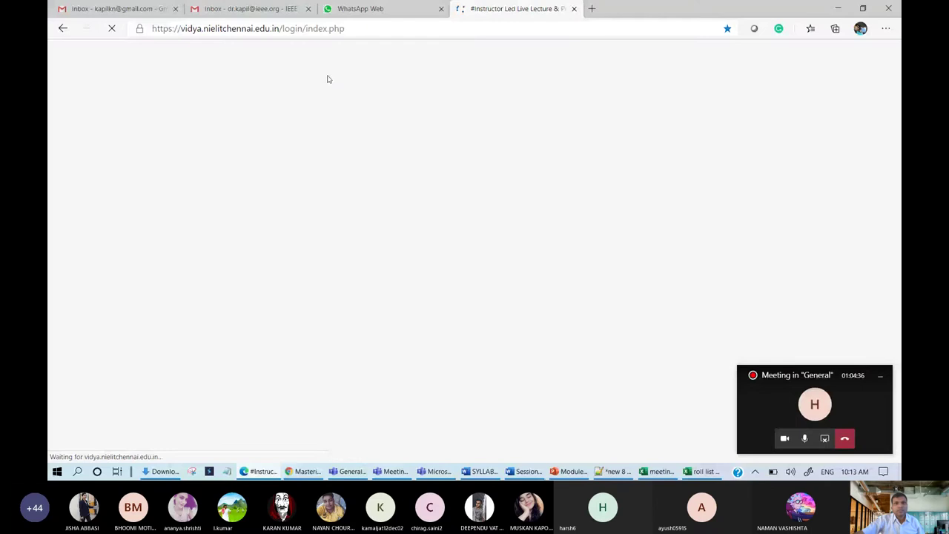
Step: Open Google Forms from the Google apps of the IEEE Gmail account
{"action": "left_click", "coordinate": [244, 8]}
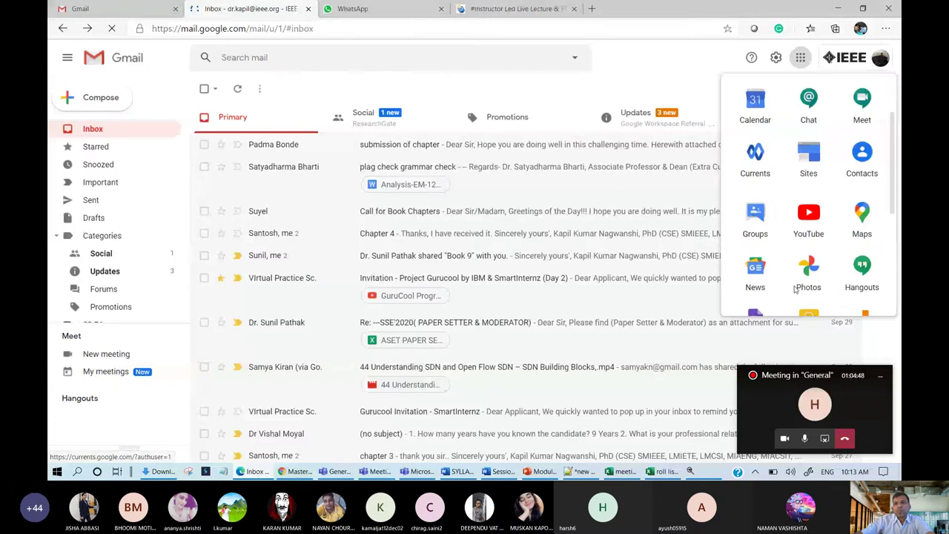
{"action": "scroll", "coordinate": [796, 289], "scroll_direction": "down", "scroll_amount": 1}
{"action": "left_click", "coordinate": [754, 272]}
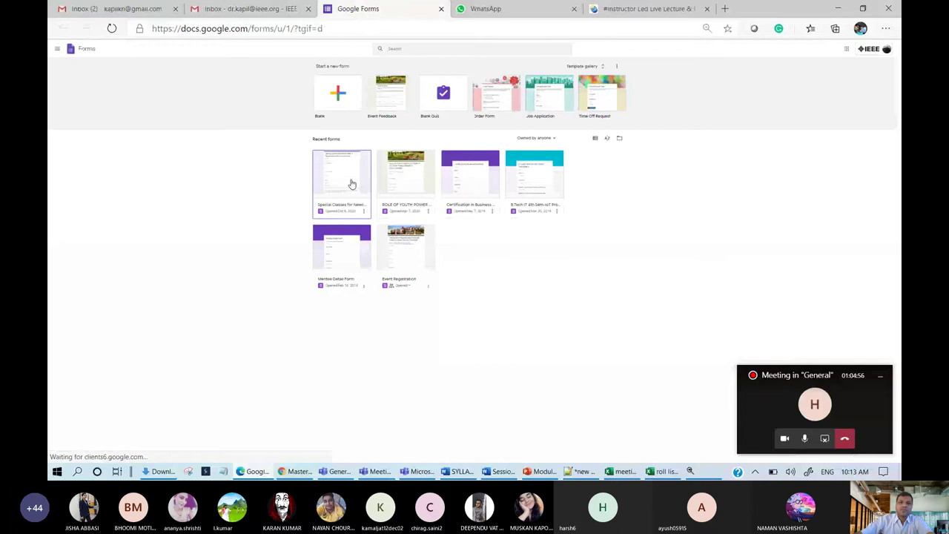
Step: Open the recent form "Special Classes for Newcomers -C Programming", reset the page zoom to 100%, and examine its response charts
{"action": "left_click", "coordinate": [352, 184]}
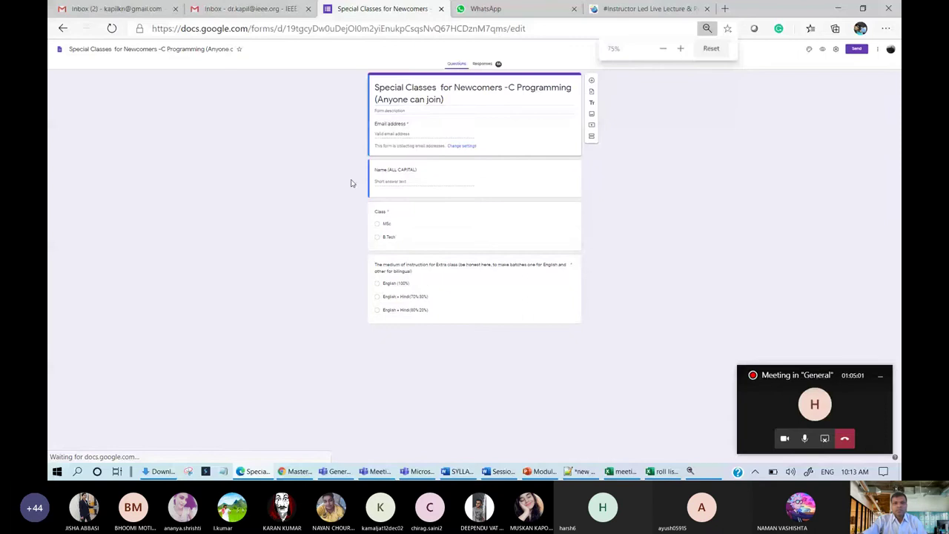
{"action": "key", "text": "ctrl+0"}
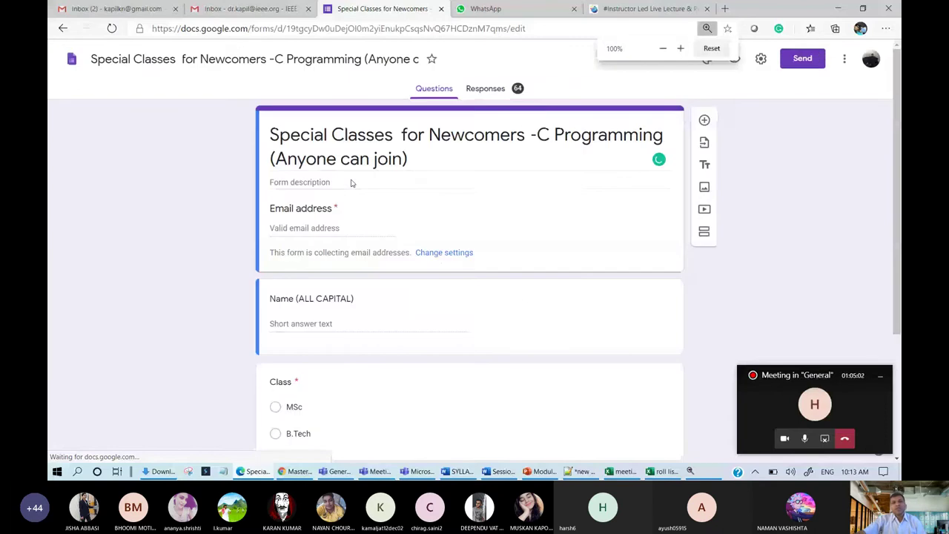
{"action": "scroll", "coordinate": [440, 230], "scroll_direction": "down", "scroll_amount": 15}
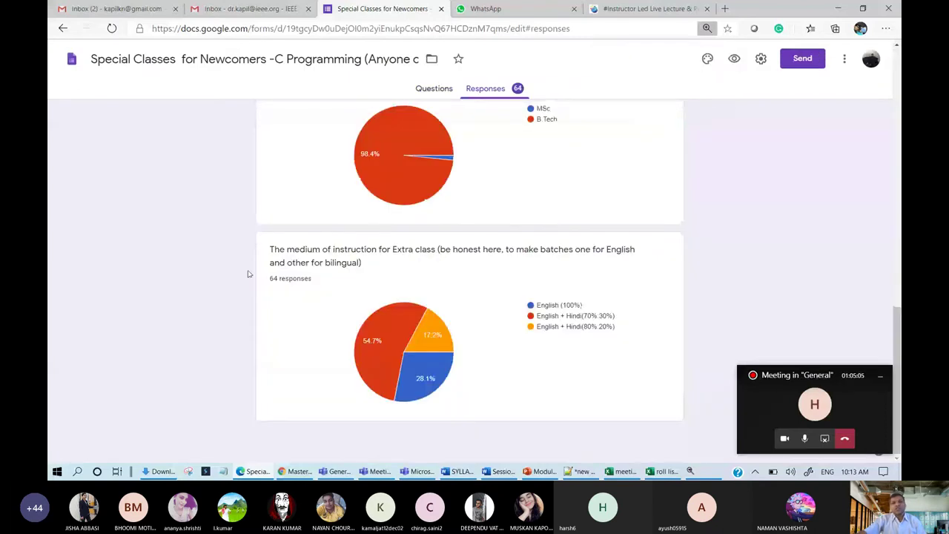